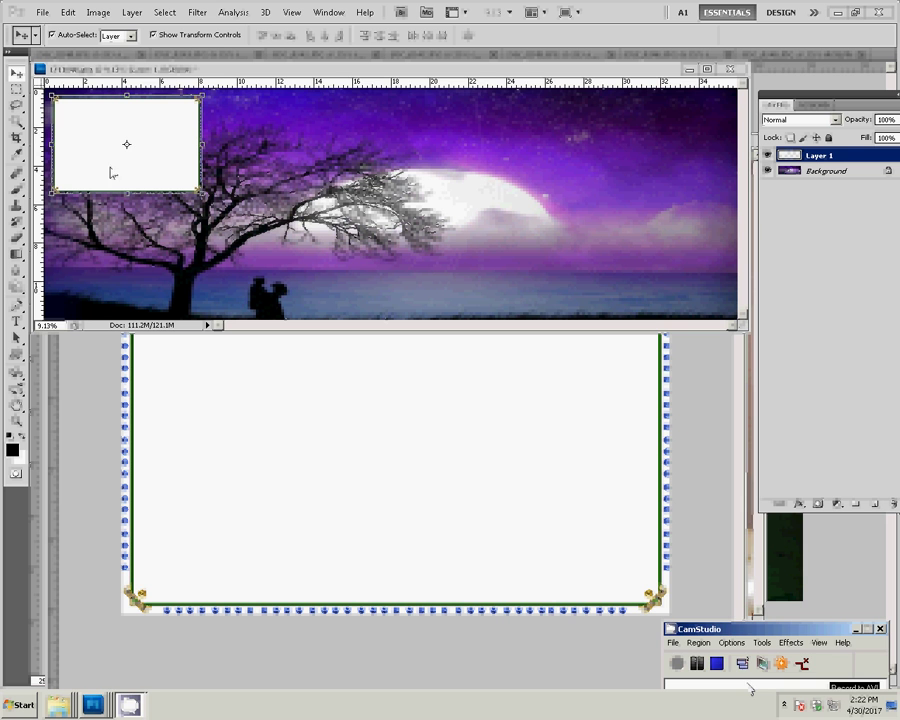
Alt-drag a copy of the white frame, then duplicate and shift frame pairs into a two-row, four-column grid.
mouse_move(116, 126)
mouse_down()
mouse_move(141, 197)
mouse_move(118, 225)
mouse_up()
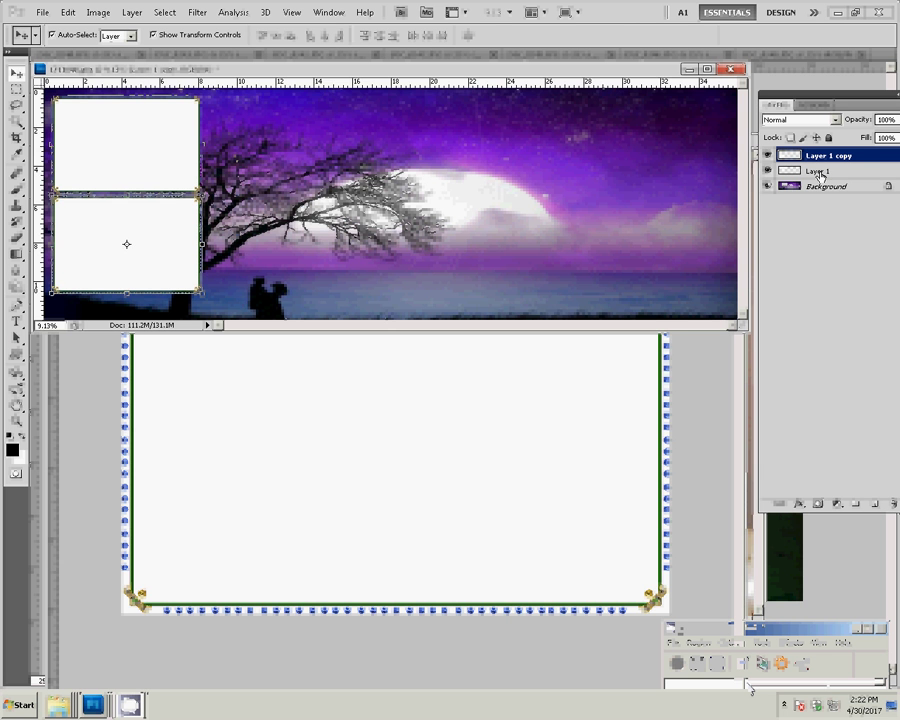
shift+click(820, 173)
mouse_move(128, 178)
mouse_down()
mouse_move(290, 186)
mouse_move(325, 174)
mouse_move(510, 174)
mouse_move(656, 188)
mouse_up()
key(ctrl+j)
key(ctrl+j)
key(ctrl+j)
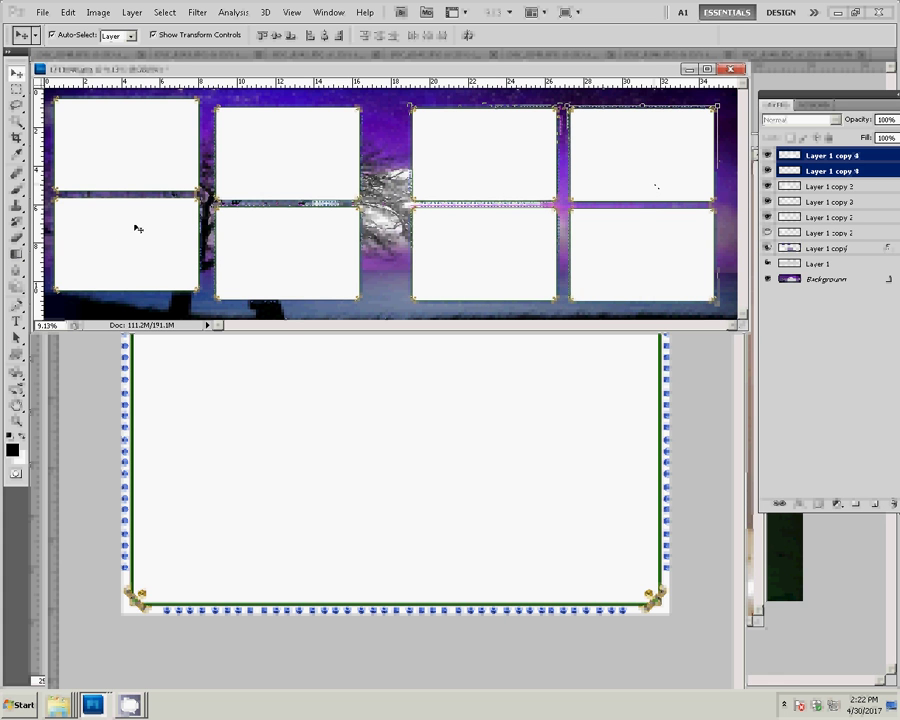
click(138, 237)
shift+click(132, 152)
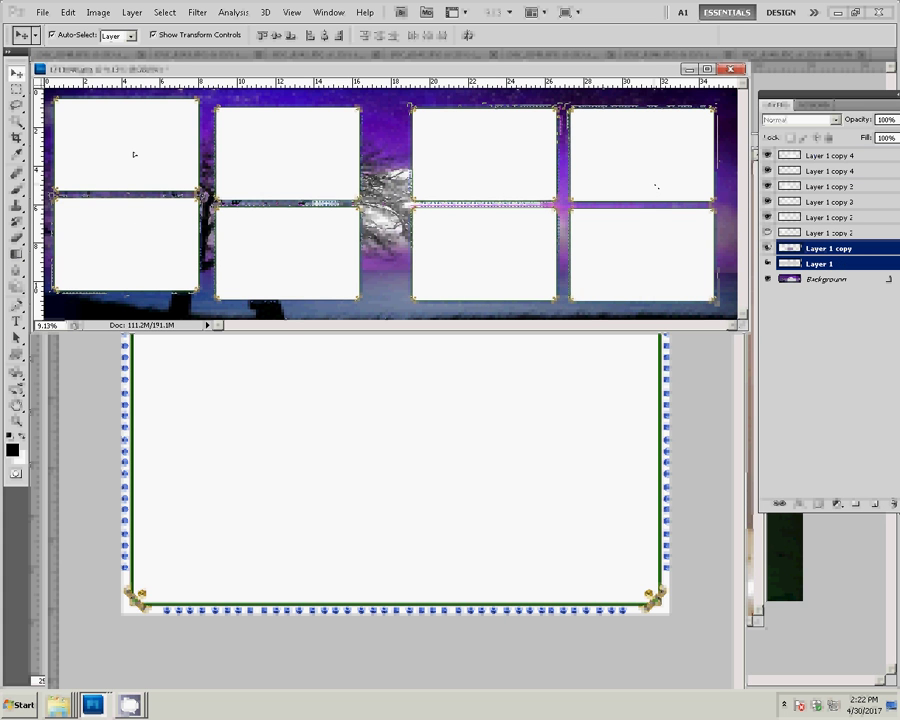
drag(132, 152, 134, 156)
Switch between documents to the family photo, cancelling an accidental 8-inch resize of the album.
key(ctrl+Tab)
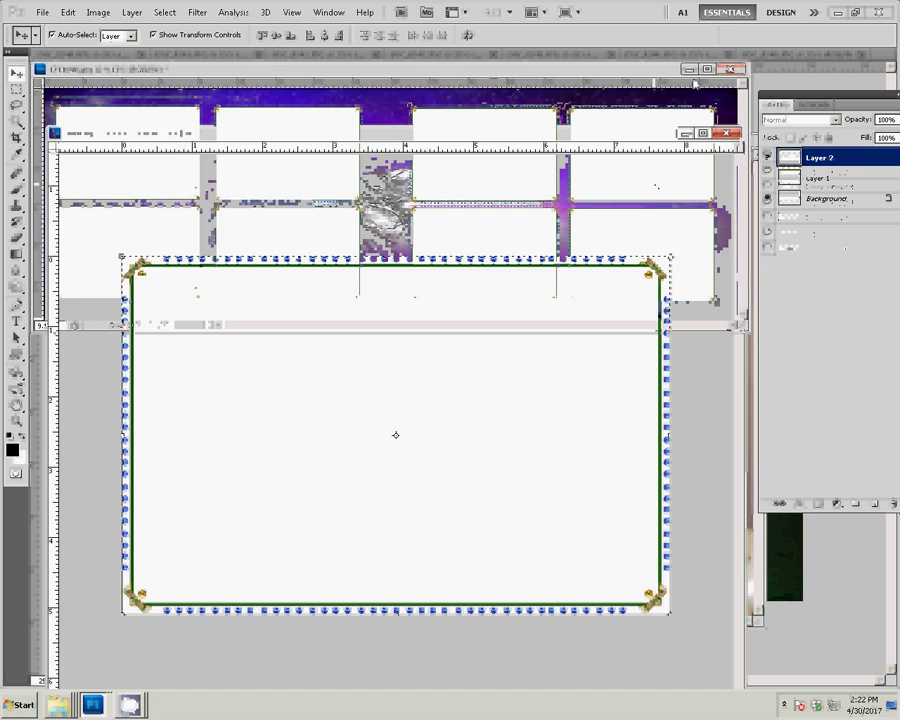
key(ctrl+Tab)
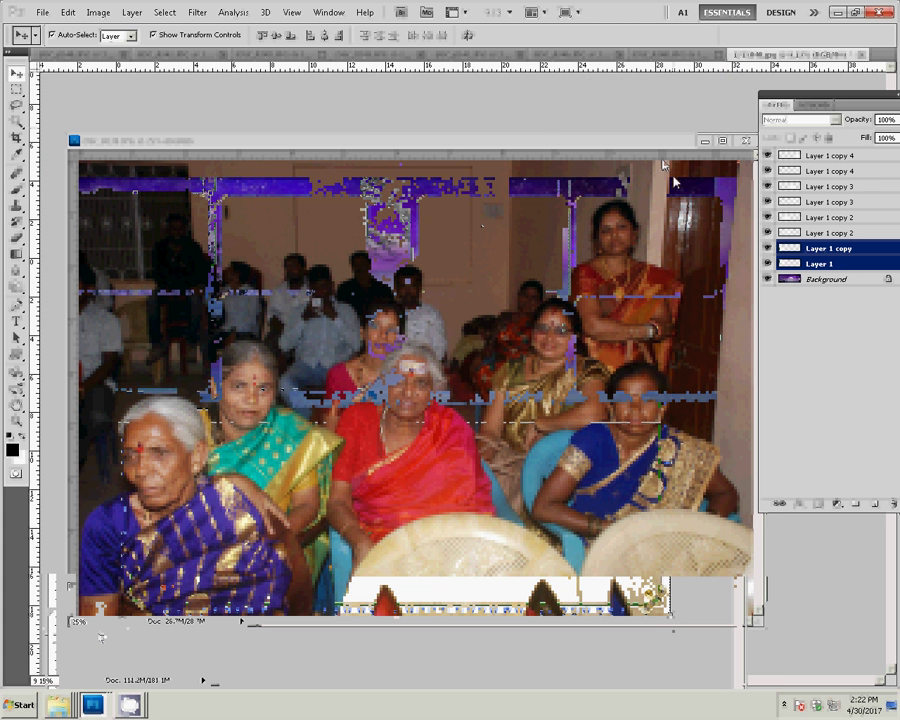
key(ctrl+alt+i)
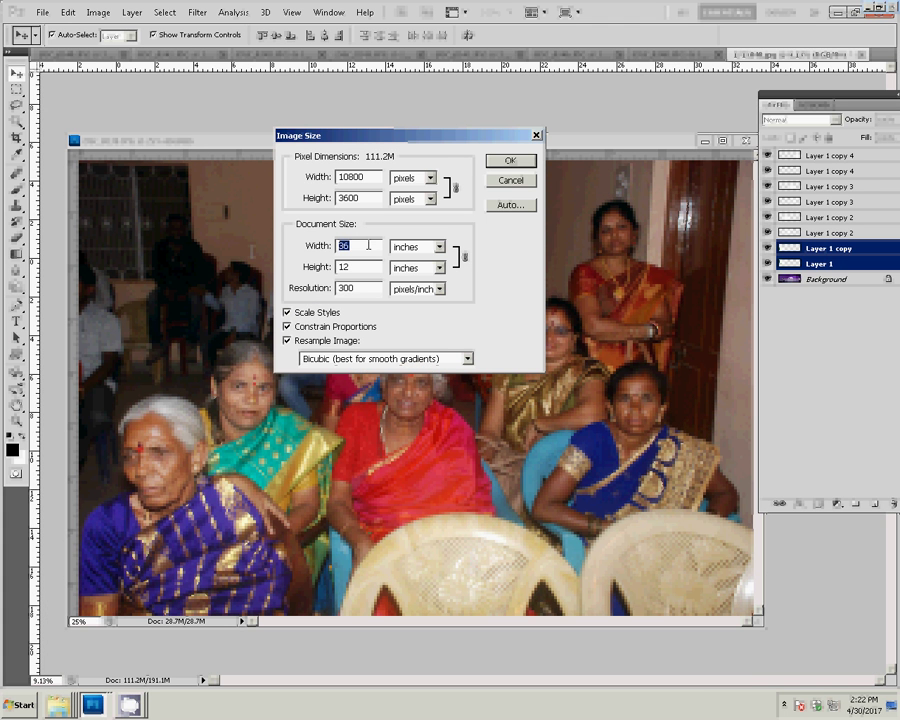
text(8)
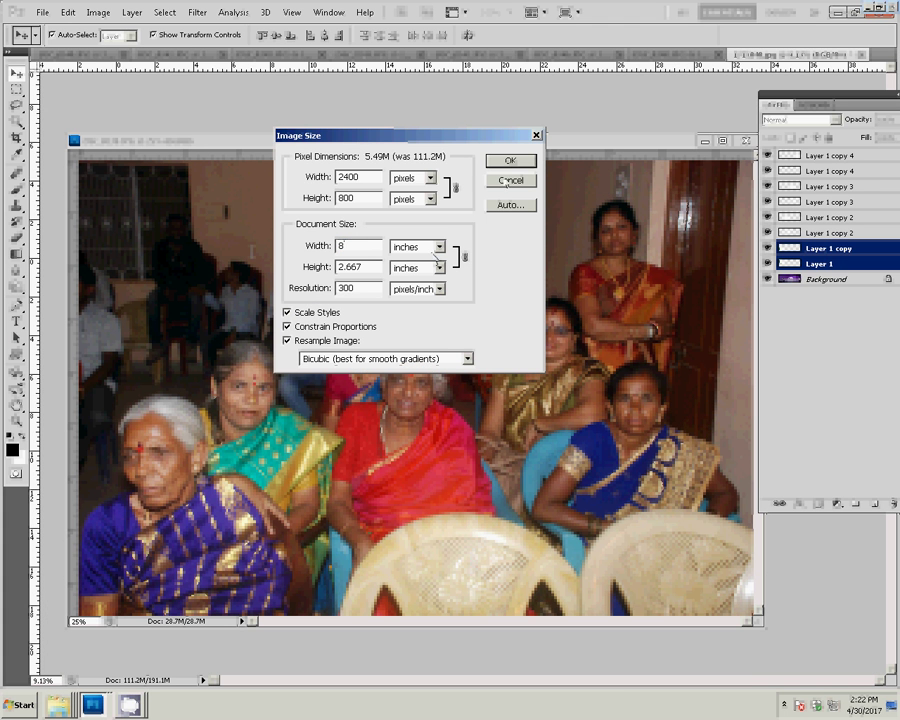
click(510, 161)
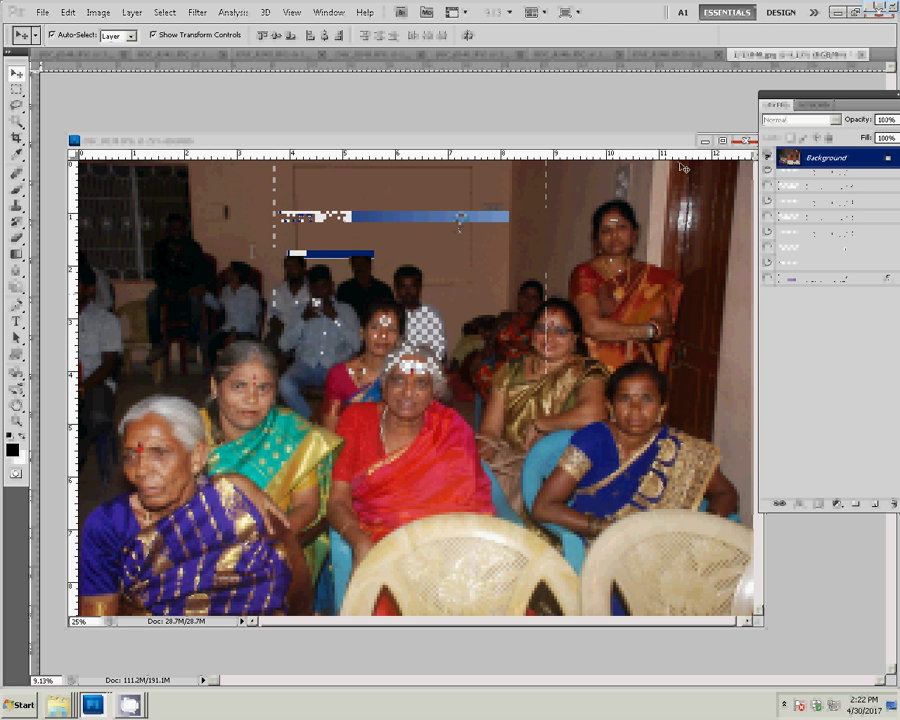
Resize the family photo to 8 inches wide, then close it without saving.
key(ctrl+alt+i)
double_click(376, 248)
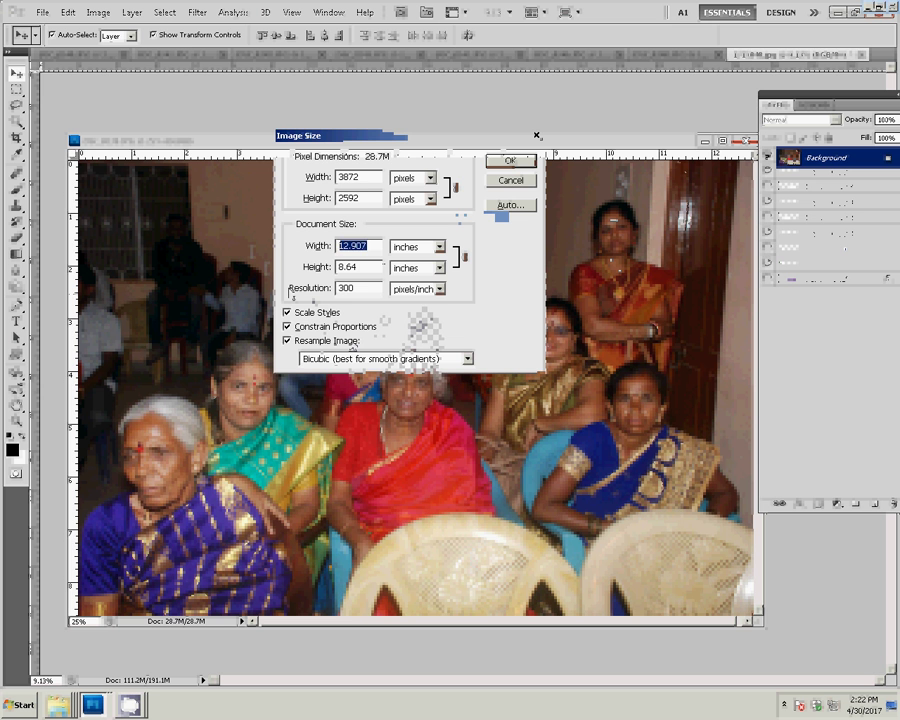
text(8)
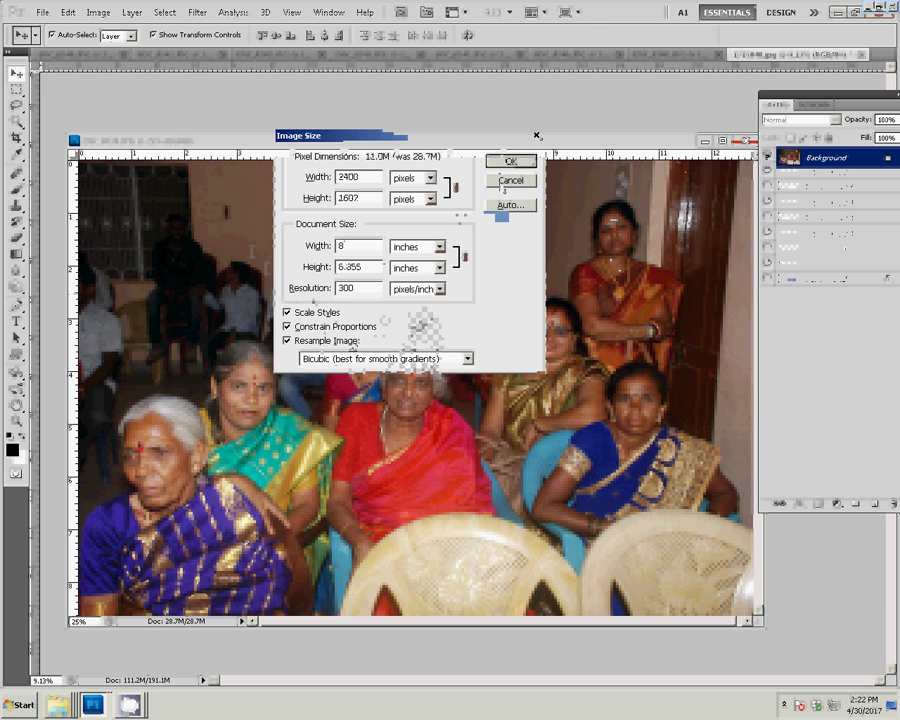
key(Return)
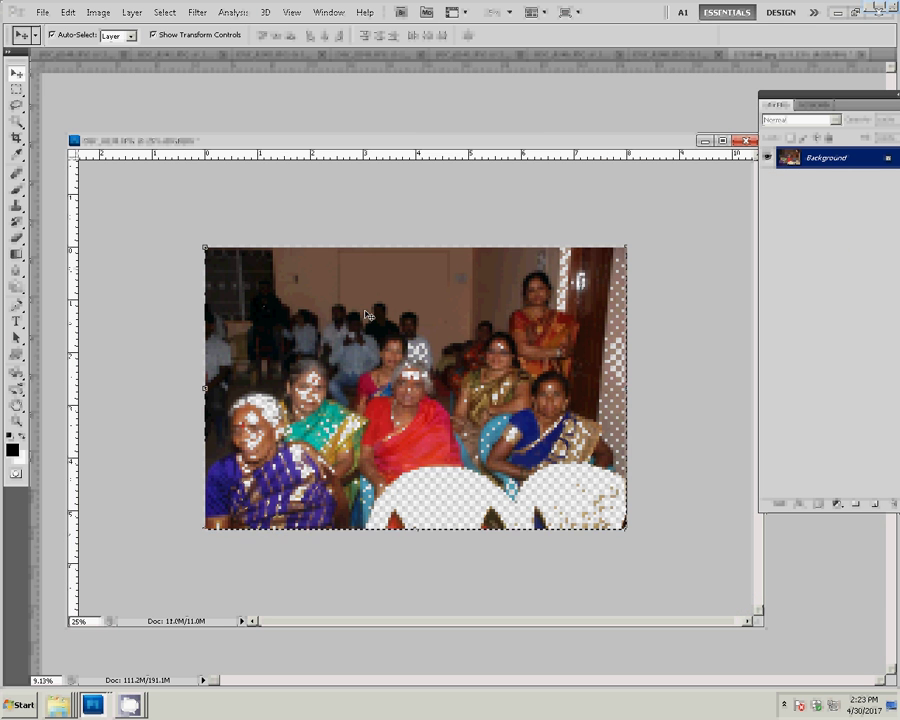
key(ctrl+w)
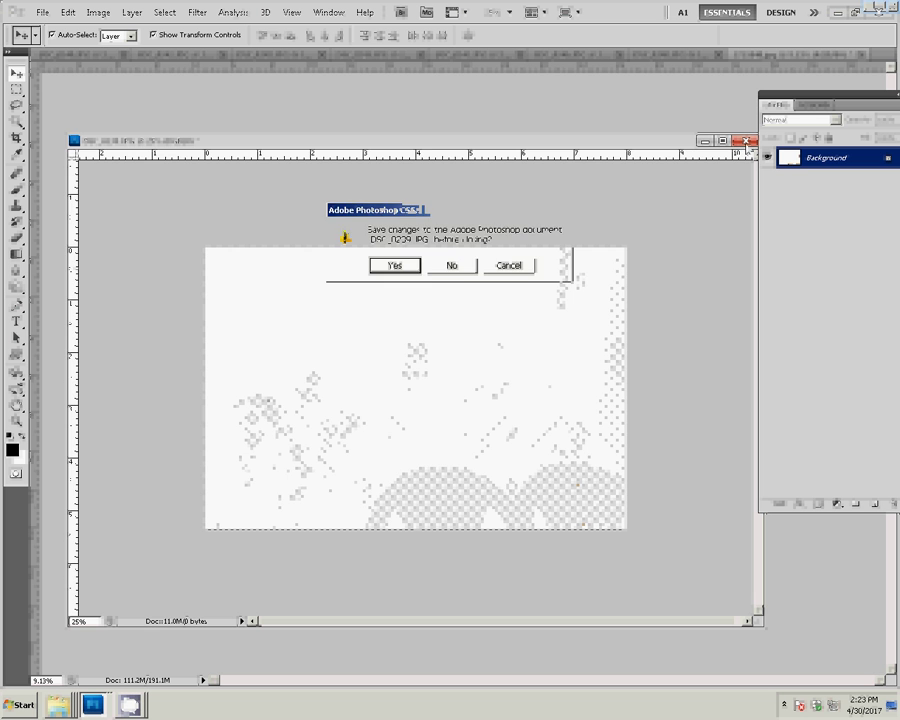
click(447, 266)
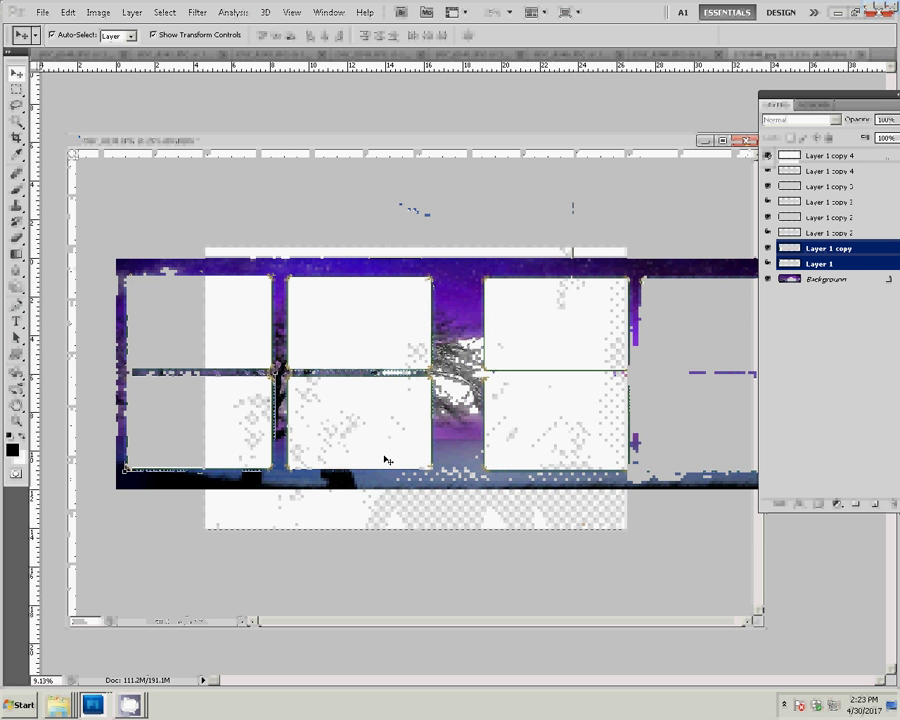
Magic Wand the empty lower-right frame and Paste Into it with the family photo as Layer 2.
click(713, 424)
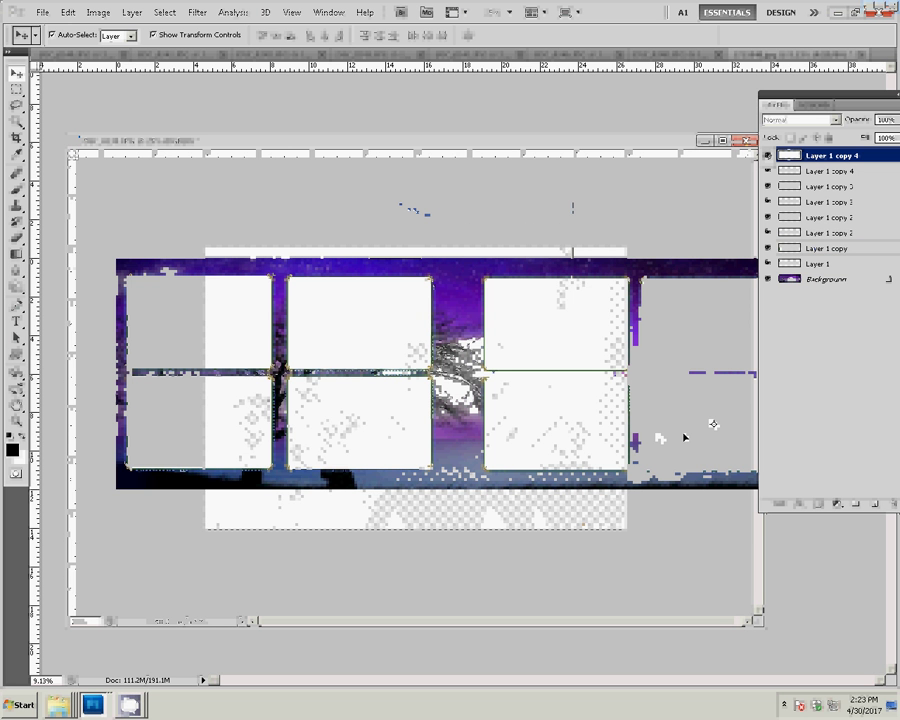
key(w)
click(700, 432)
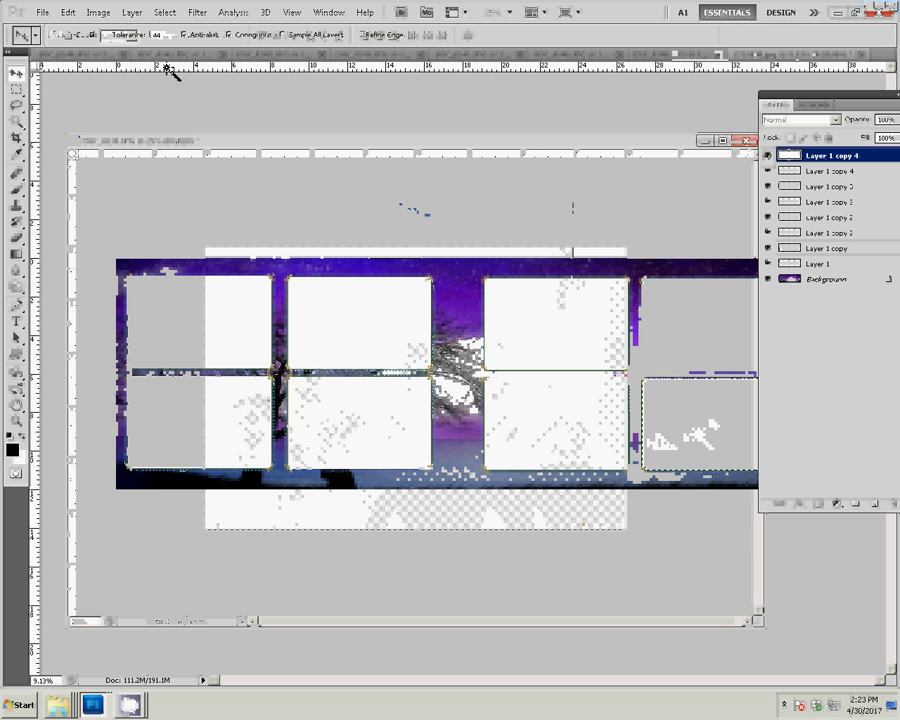
click(68, 12)
mouse_move(148, 135)
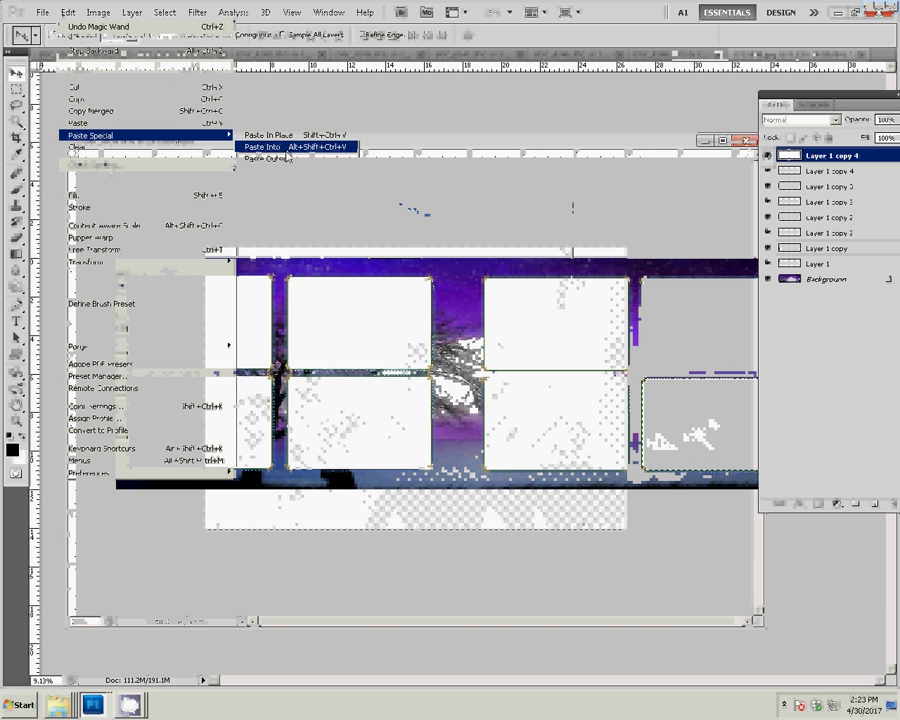
click(289, 151)
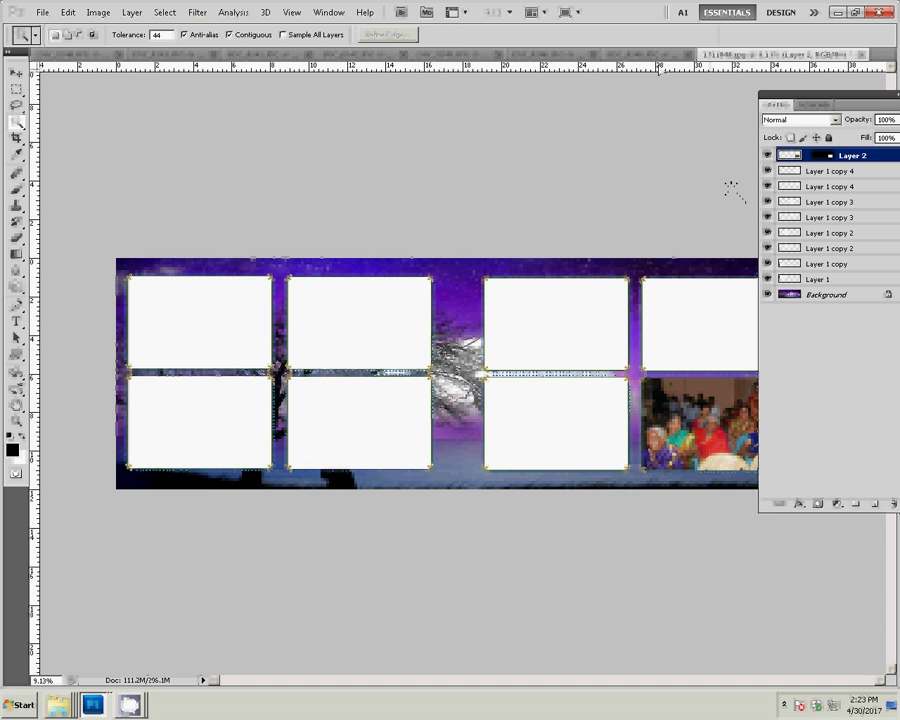
key(ctrl+Tab)
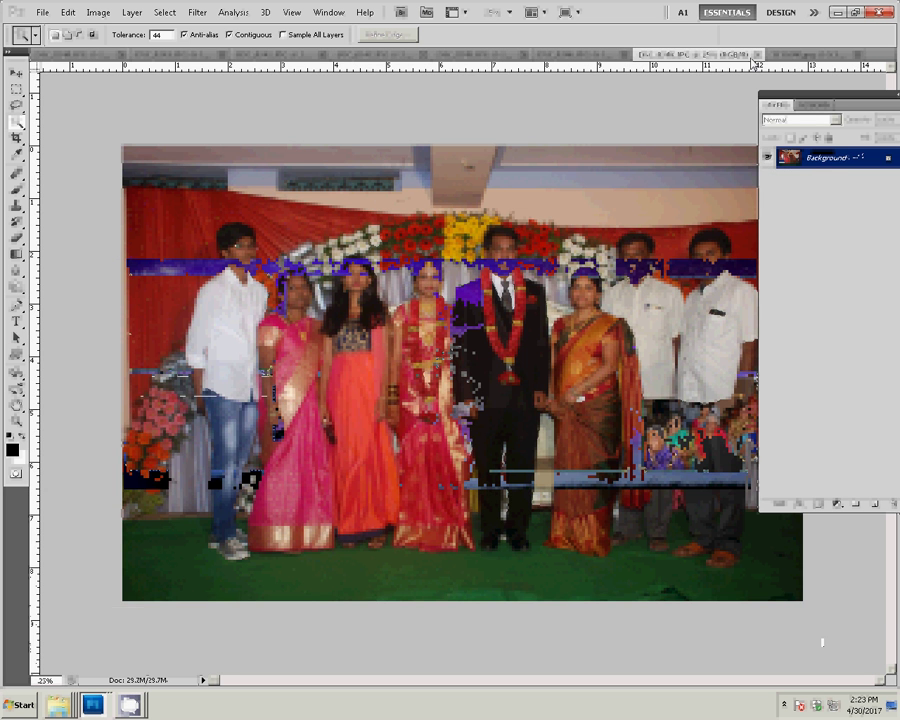
Resize the wedding group photo to 8 inches wide.
key(ctrl+Tab)
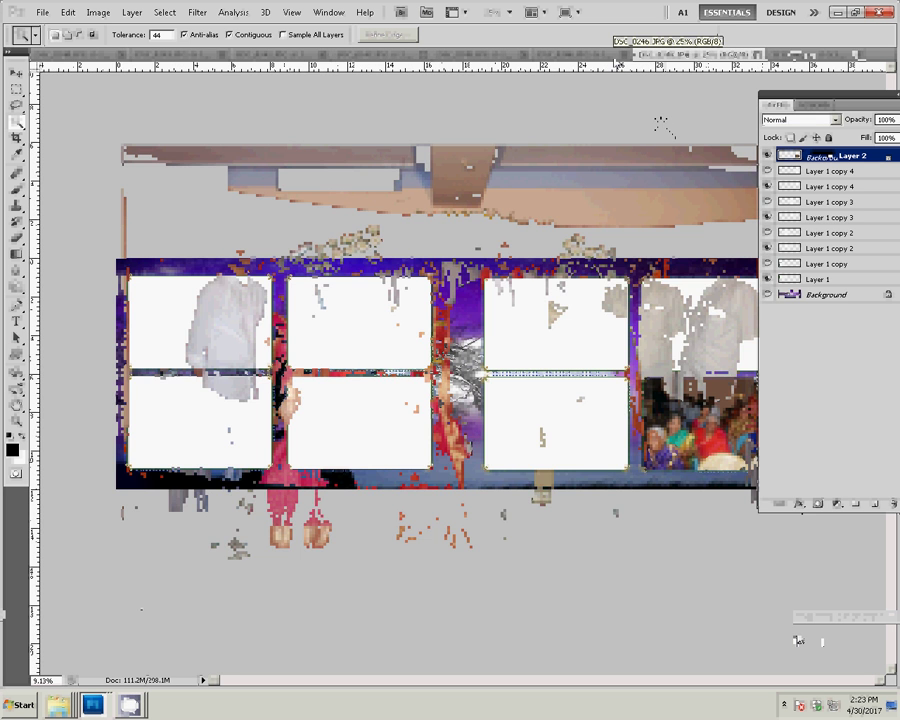
key(ctrl+Tab)
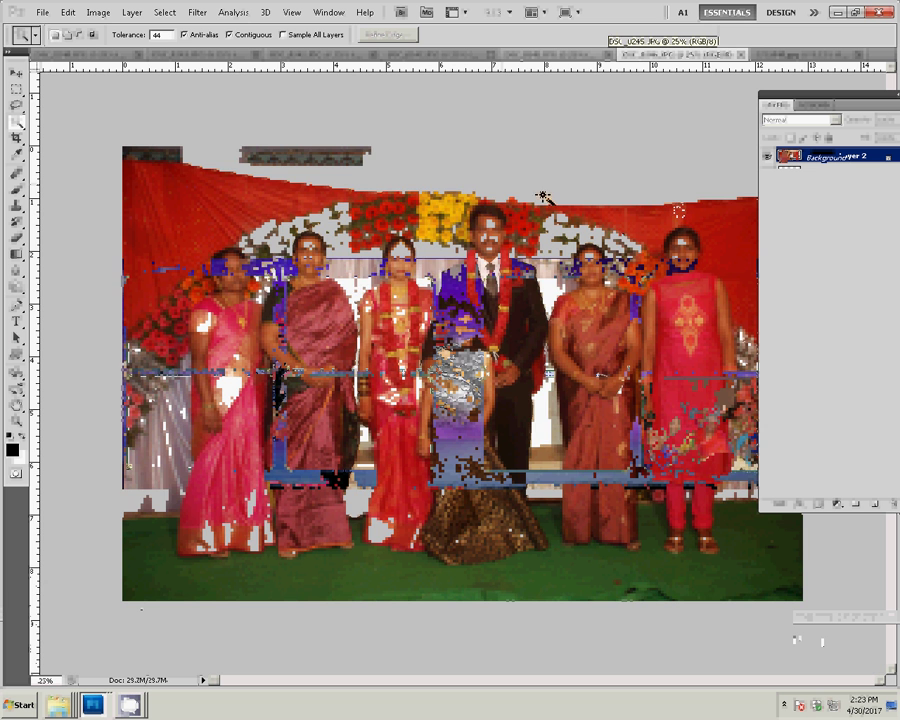
key(ctrl+alt+i)
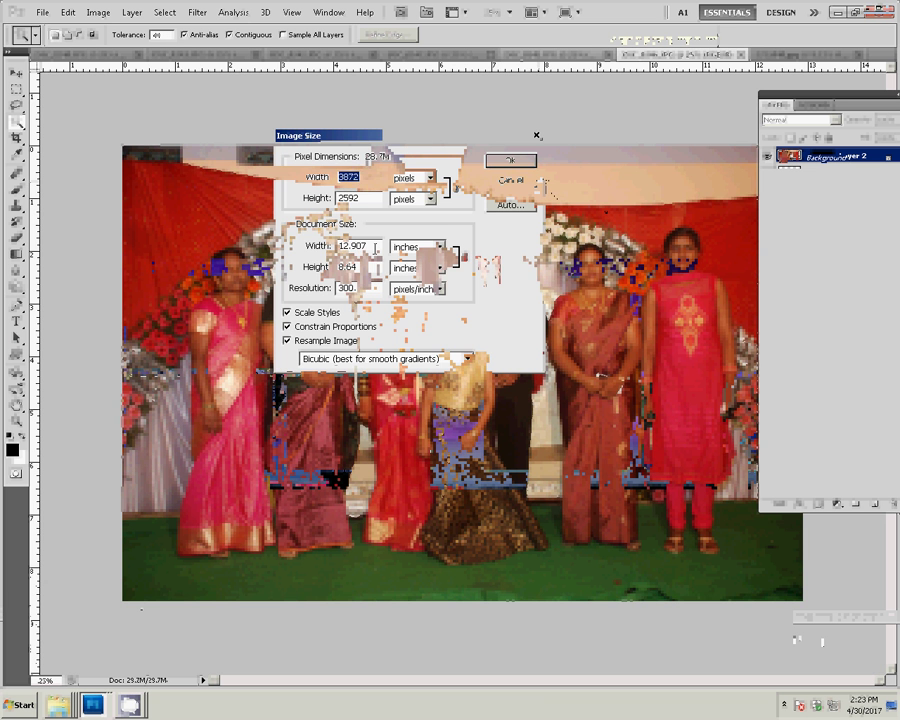
text(8)
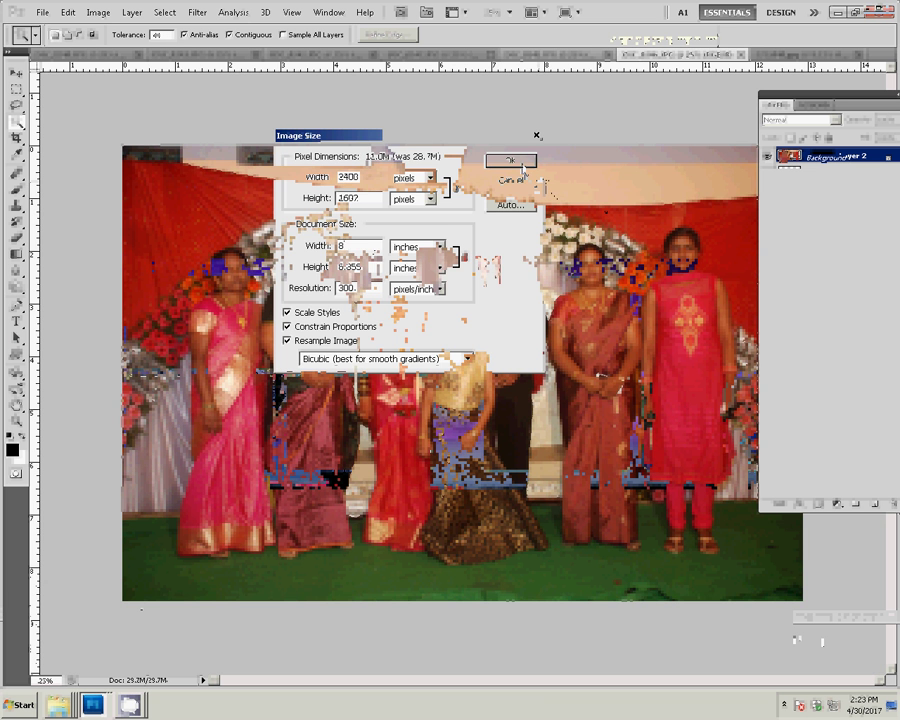
click(520, 160)
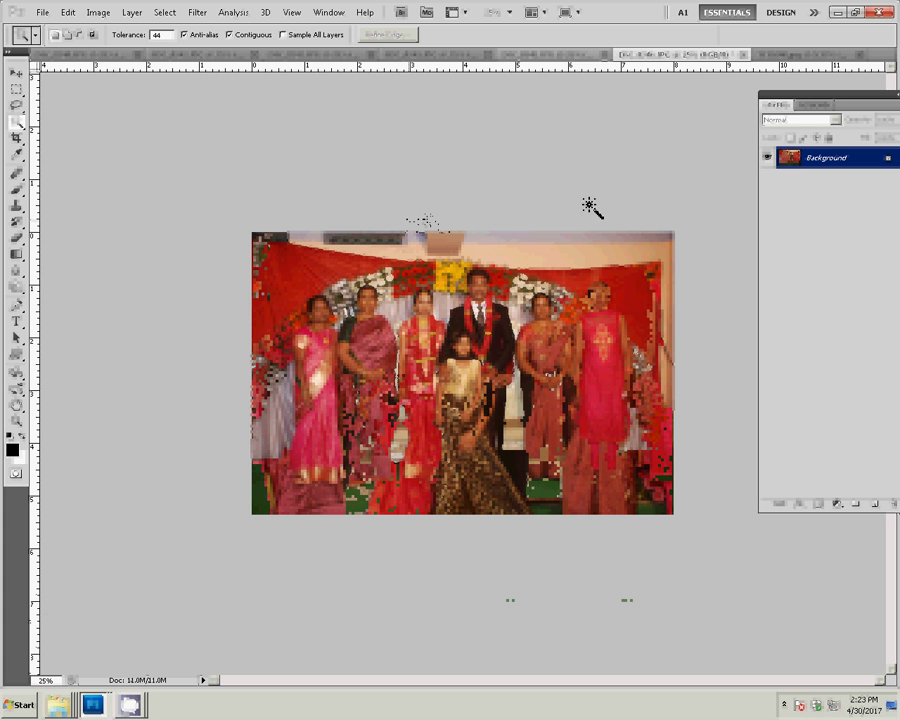
Recheck the wedding photo's image size, then clear its canvas and deselect.
key(ctrl+alt+i)
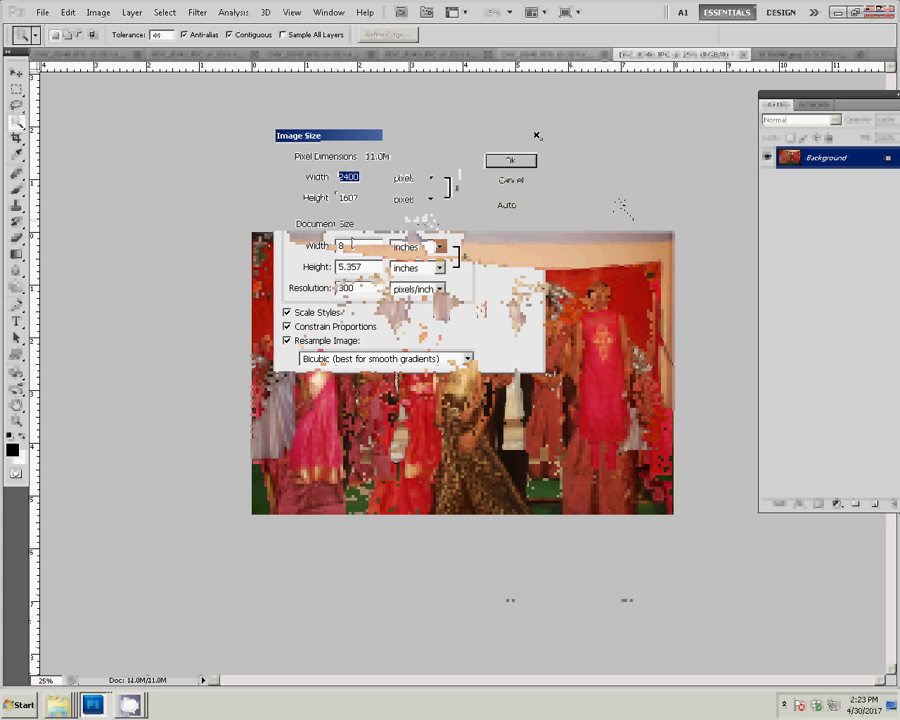
click(513, 178)
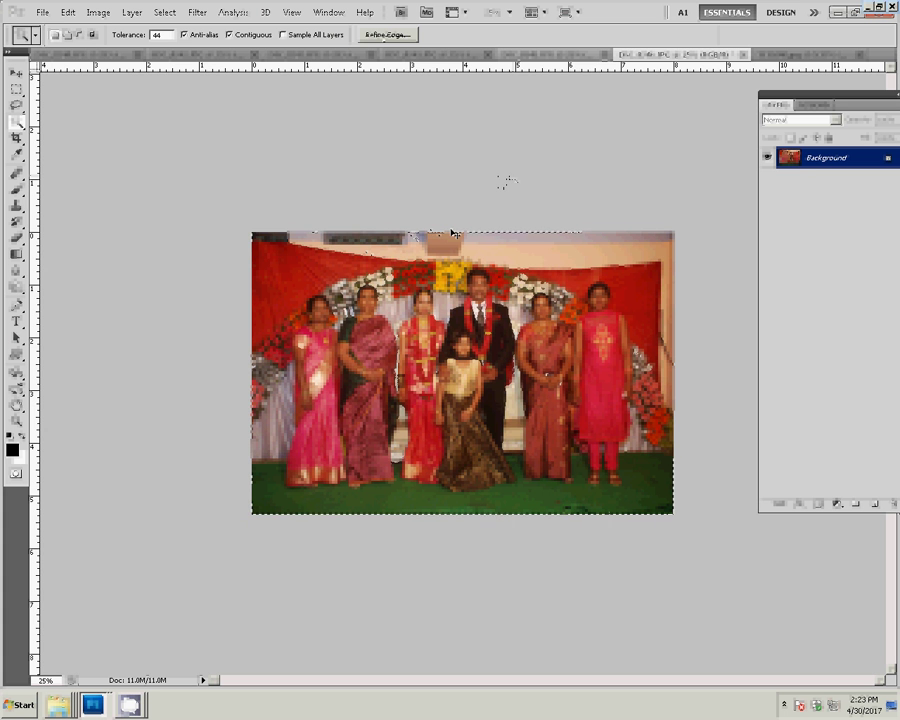
key(Delete)
key(ctrl+d)
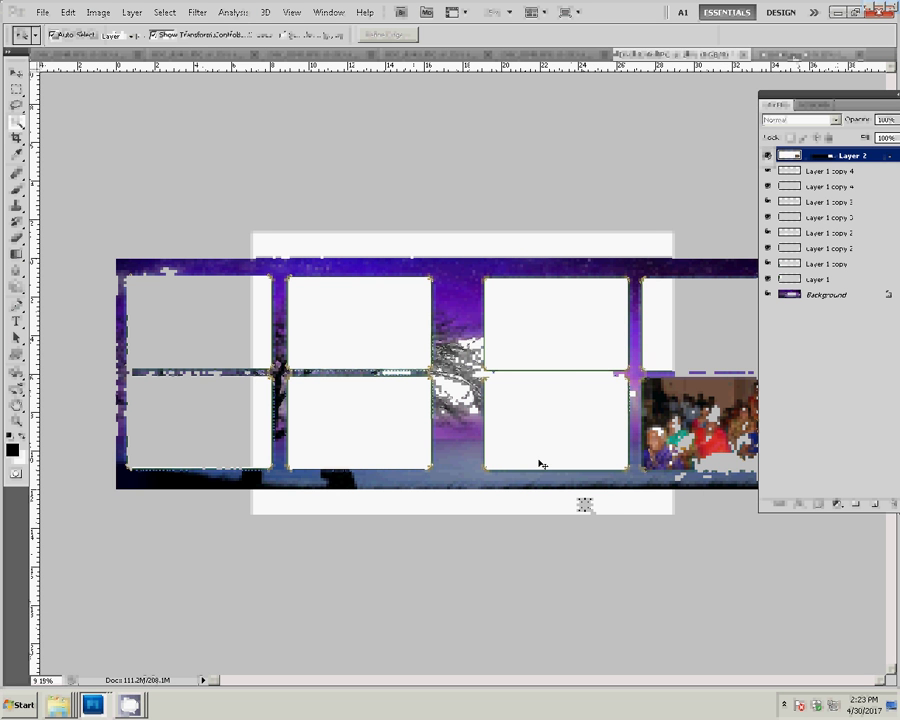
Paste the wedding photo into the lower third-column frame as Layer 3, then close DSC_0246.JPG.
click(512, 432)
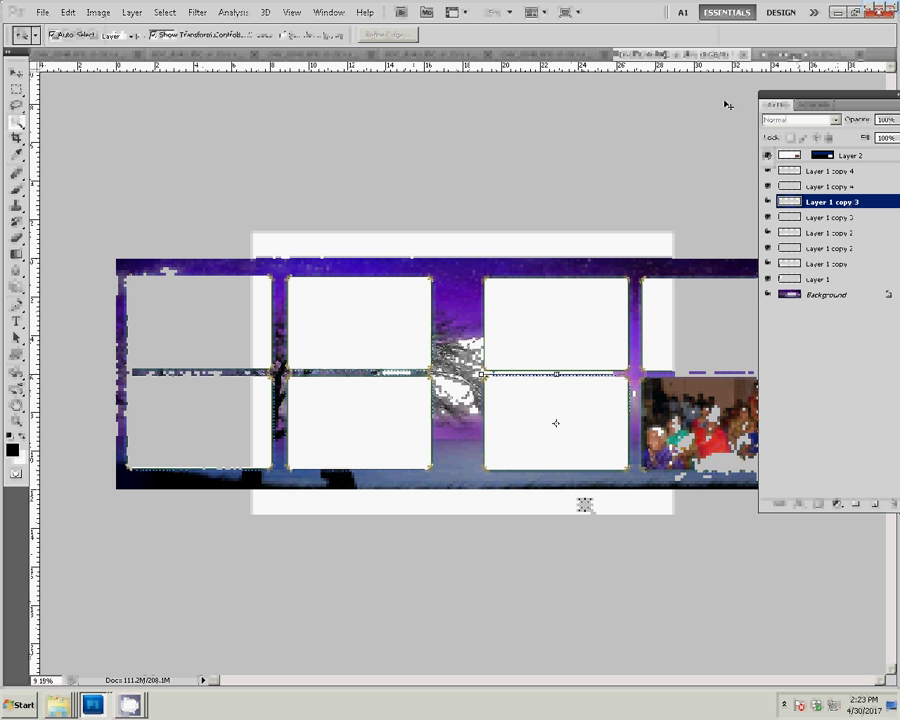
key(w)
click(556, 414)
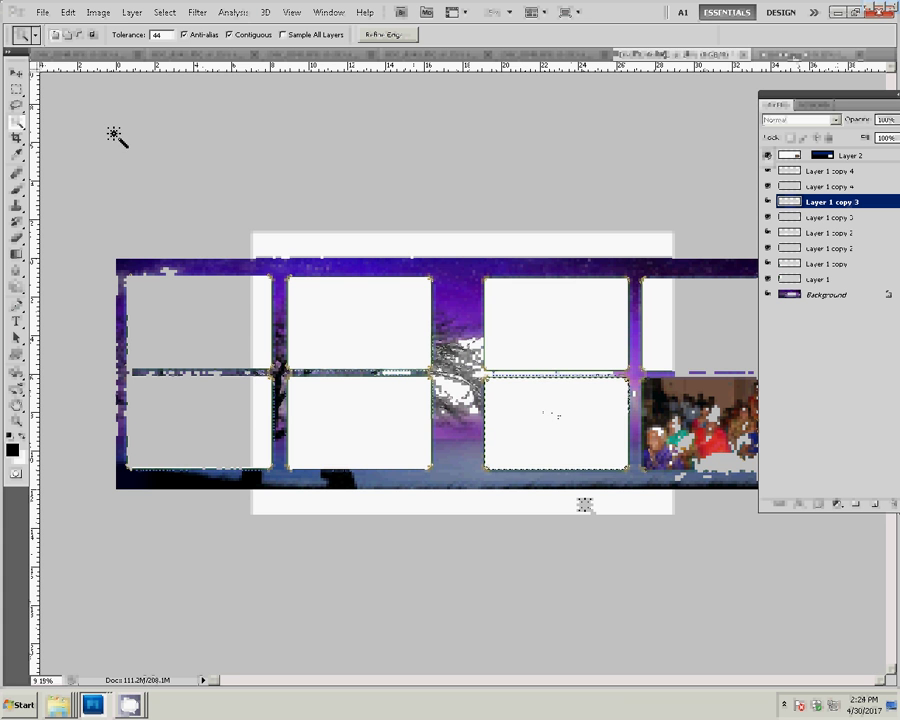
click(67, 12)
mouse_move(91, 135)
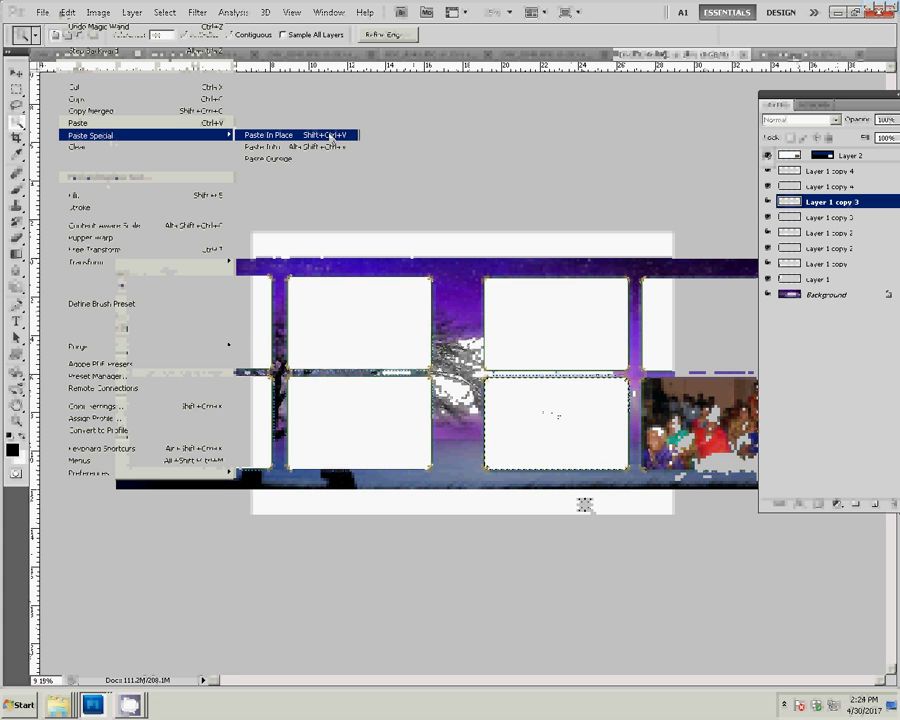
click(307, 147)
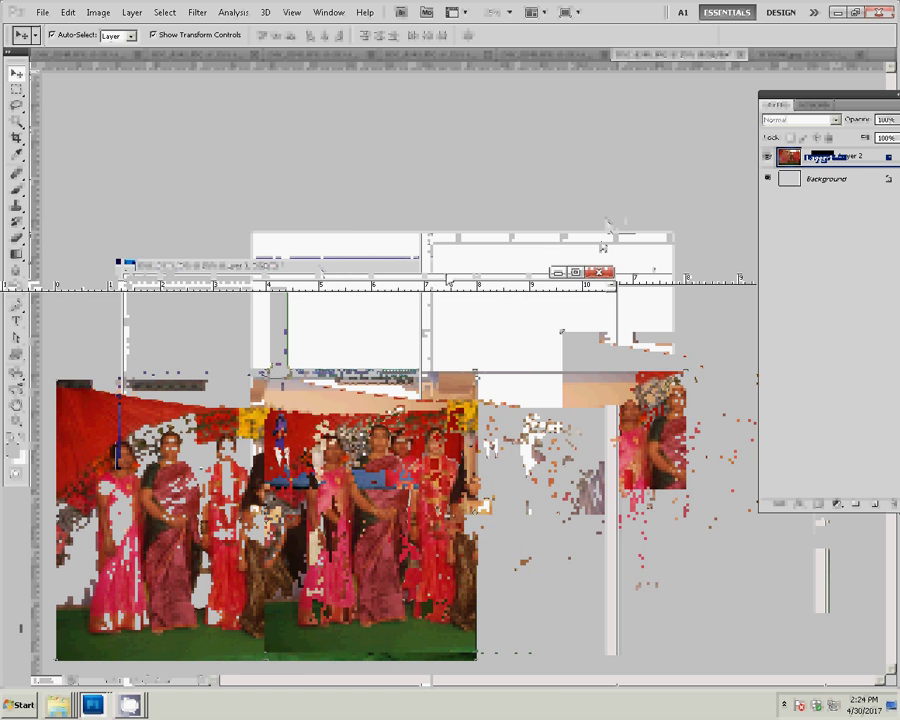
click(599, 270)
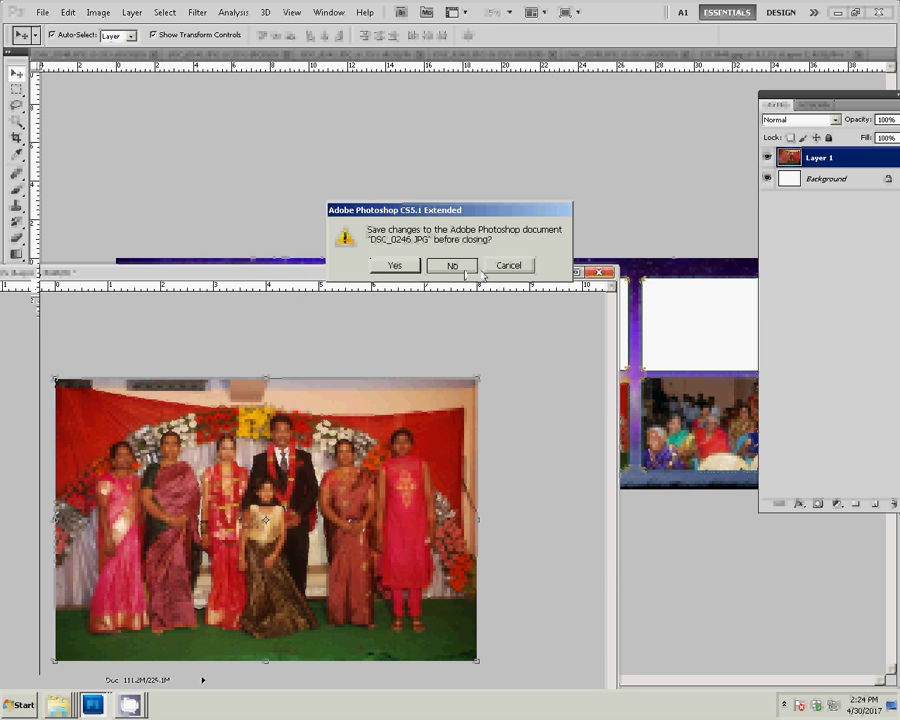
Discard DSC_0246.JPG, resize DSC_0245.JPG to 8 inches wide, and close it unsaved.
click(478, 270)
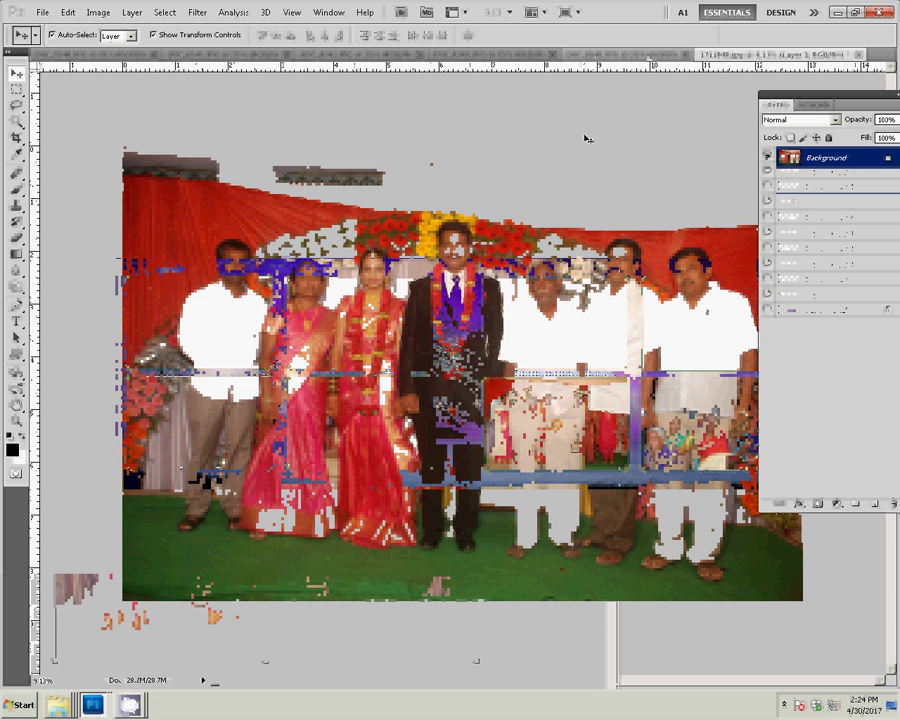
key(ctrl+alt+i)
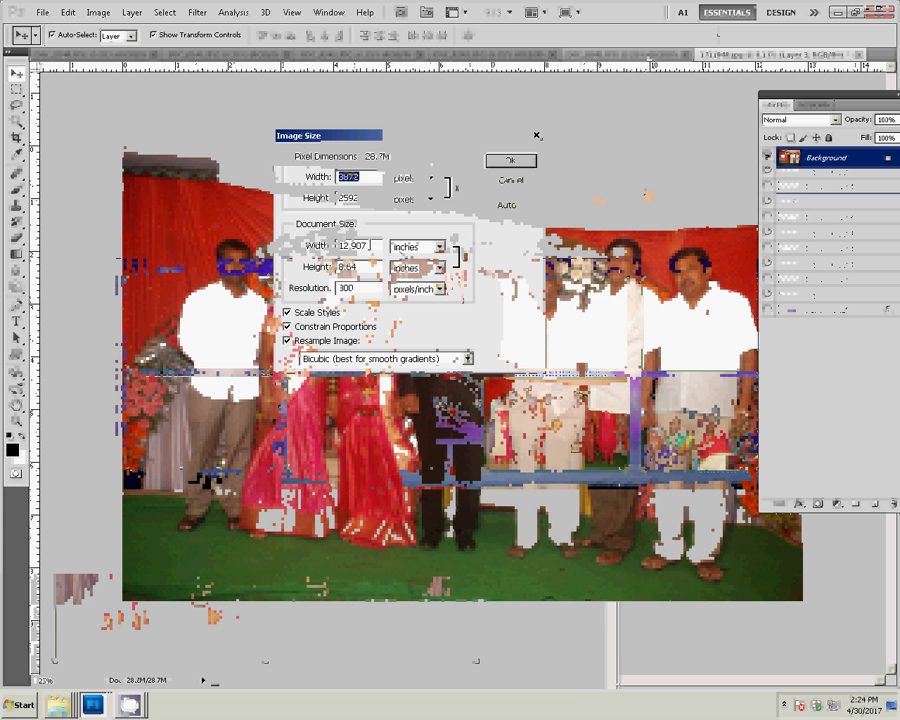
key(Tab)
key(Tab)
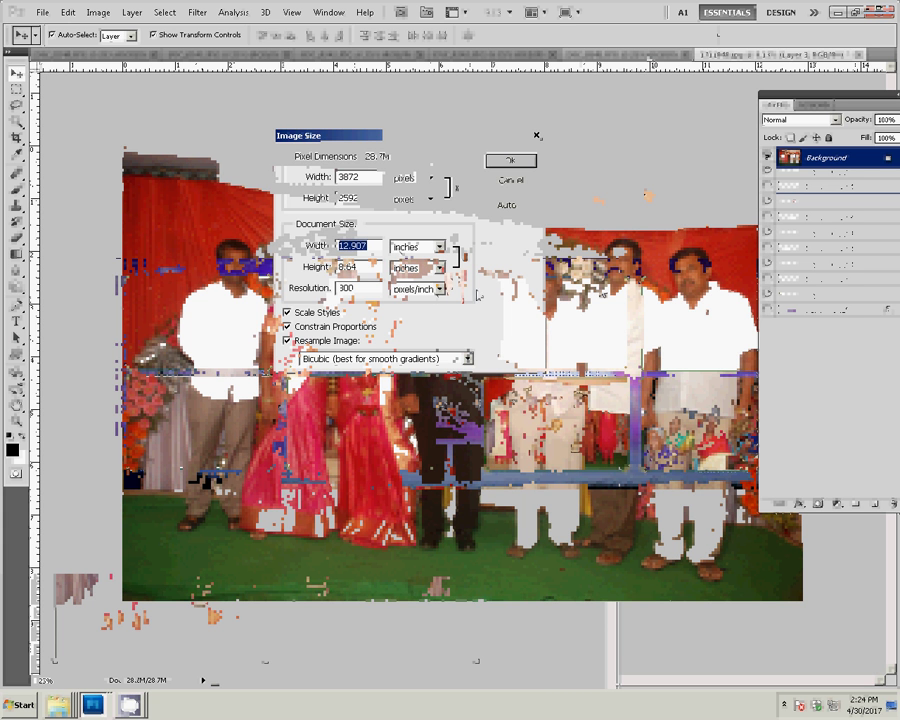
text(8)
click(517, 166)
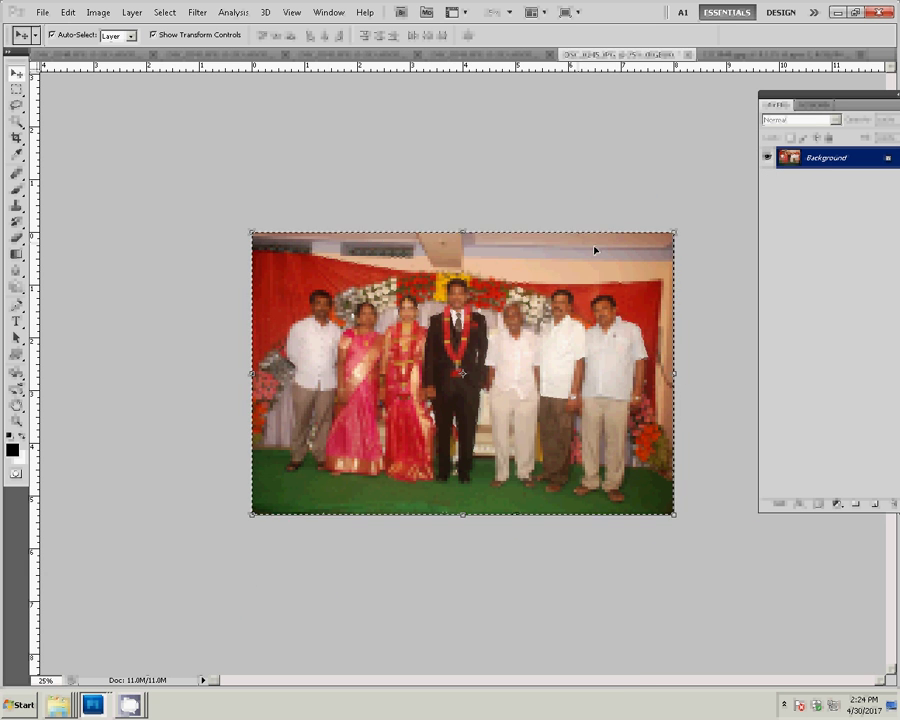
key(ctrl+w)
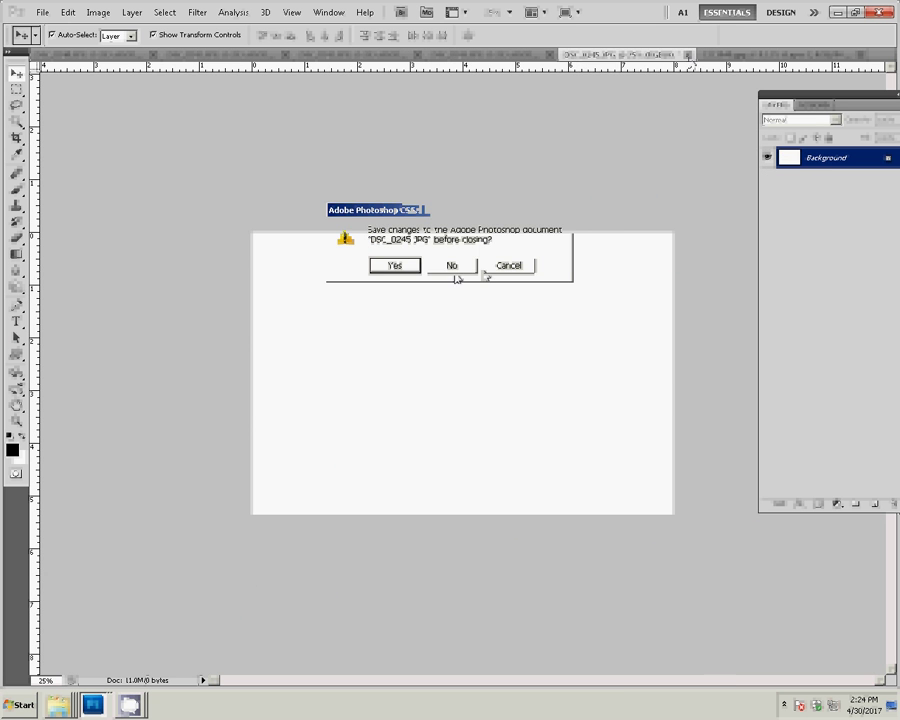
click(454, 268)
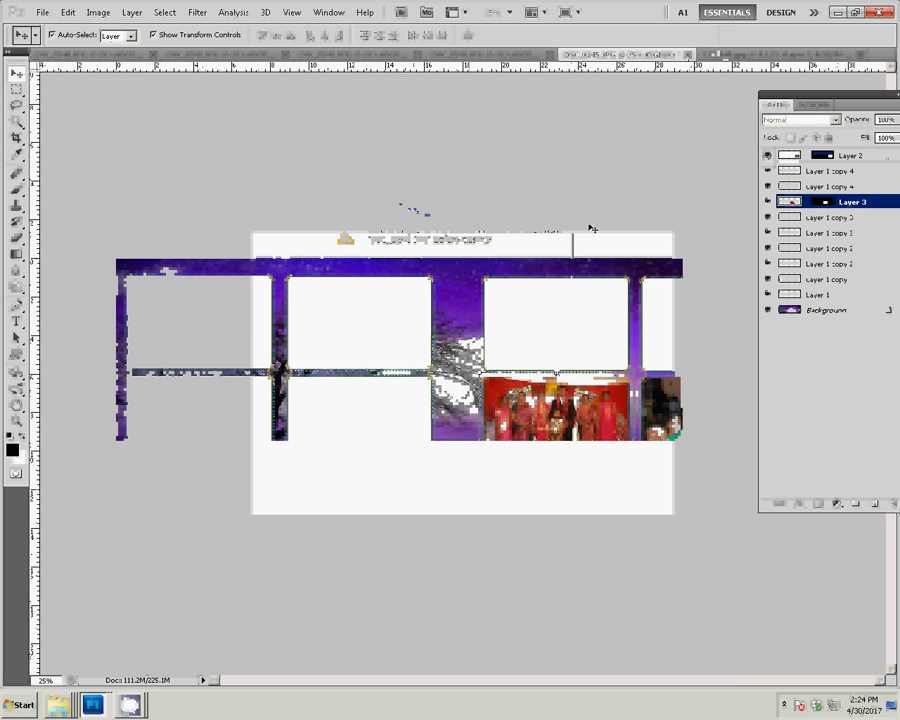
Paste the bride-and-groom photo into the rightmost column's top frame on Layer 1 copy 4.
click(712, 328)
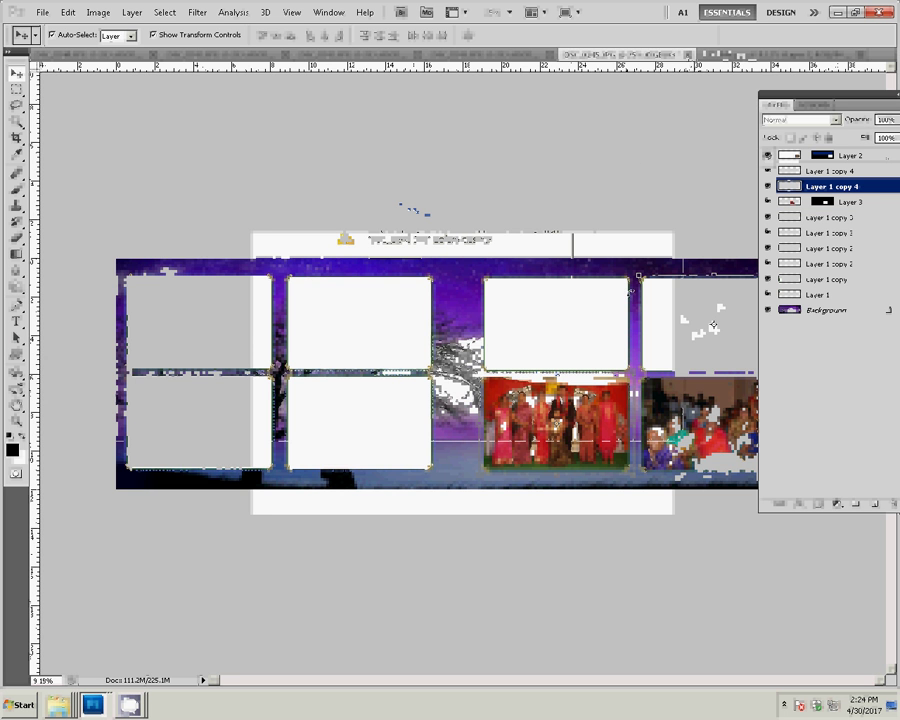
key(w)
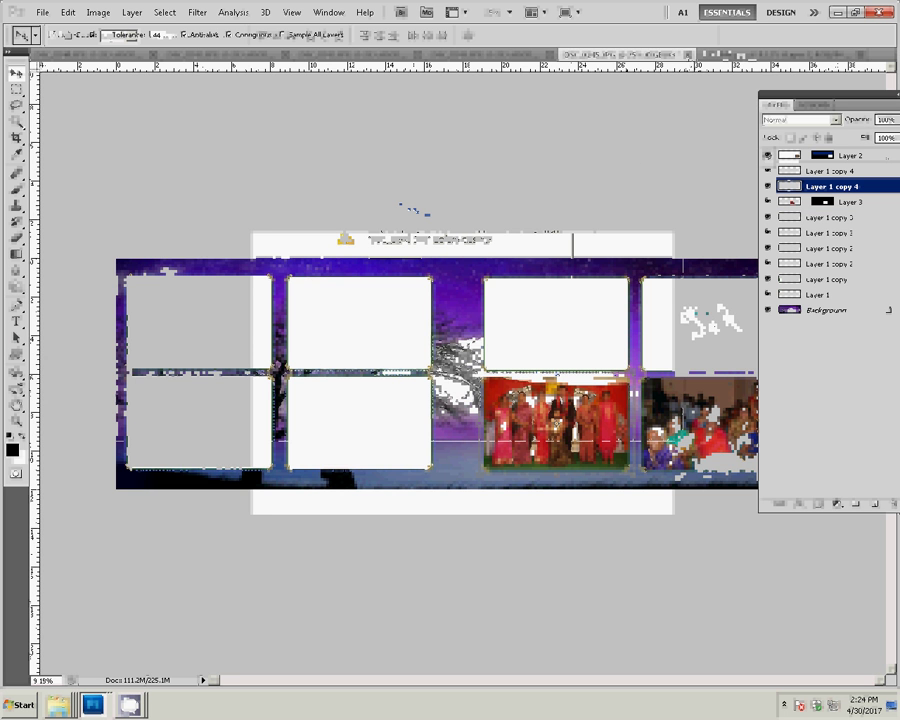
click(67, 12)
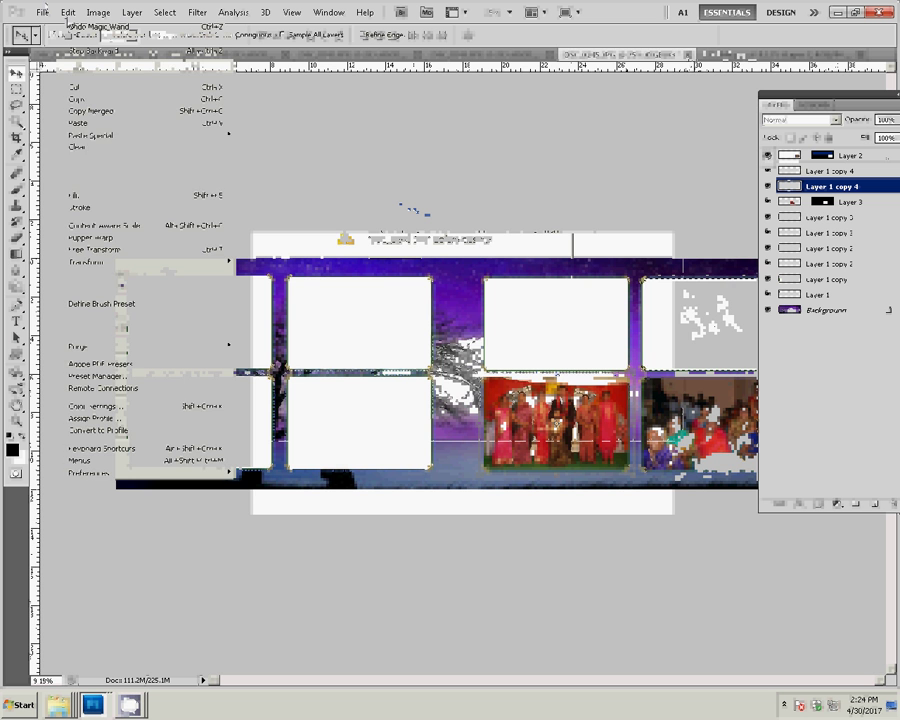
mouse_move(92, 135)
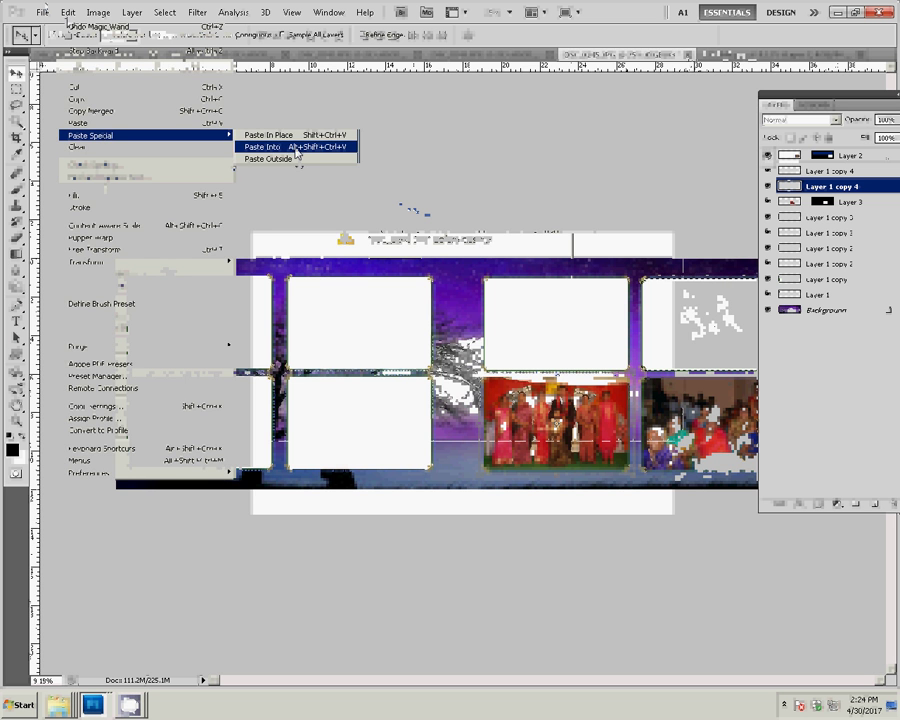
click(296, 148)
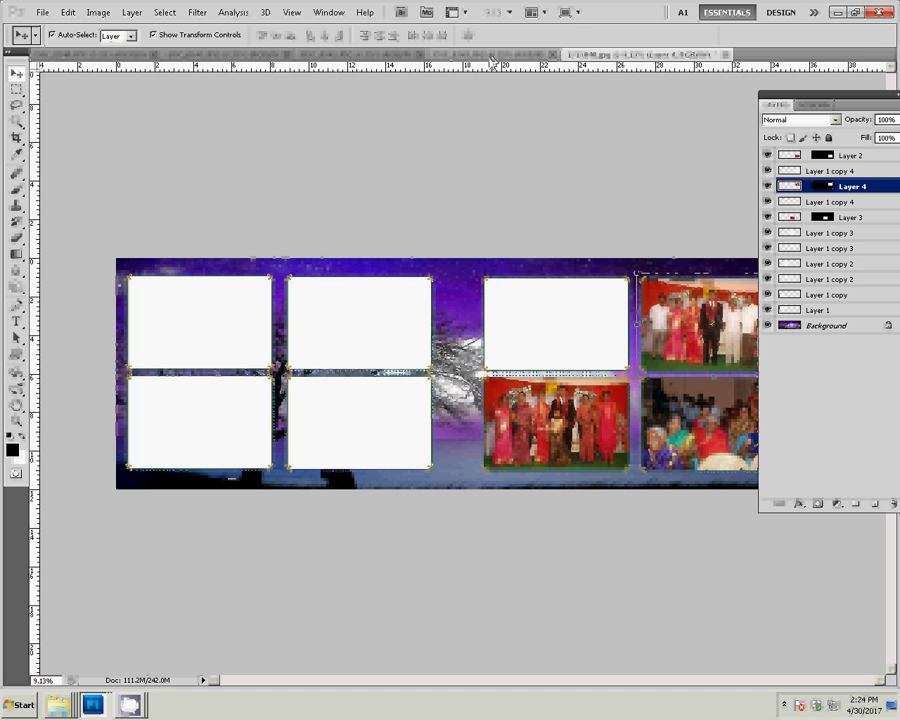
key(ctrl+shift+e)
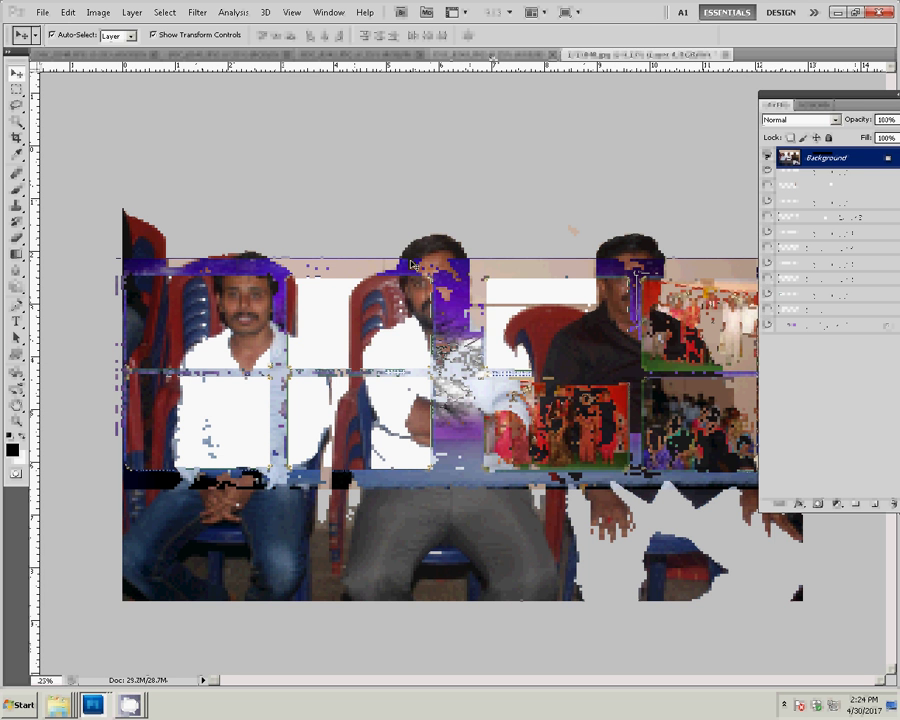
Resize the three-seated-men photo to 8 inches wide and close it without saving.
key(ctrl+alt+i)
double_click(375, 245)
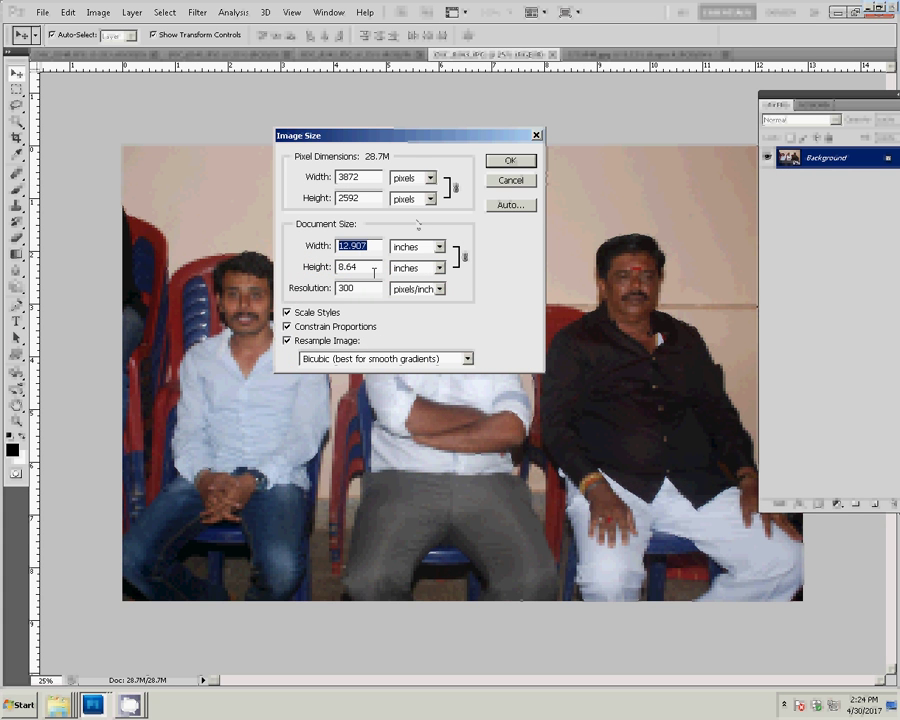
text(8)
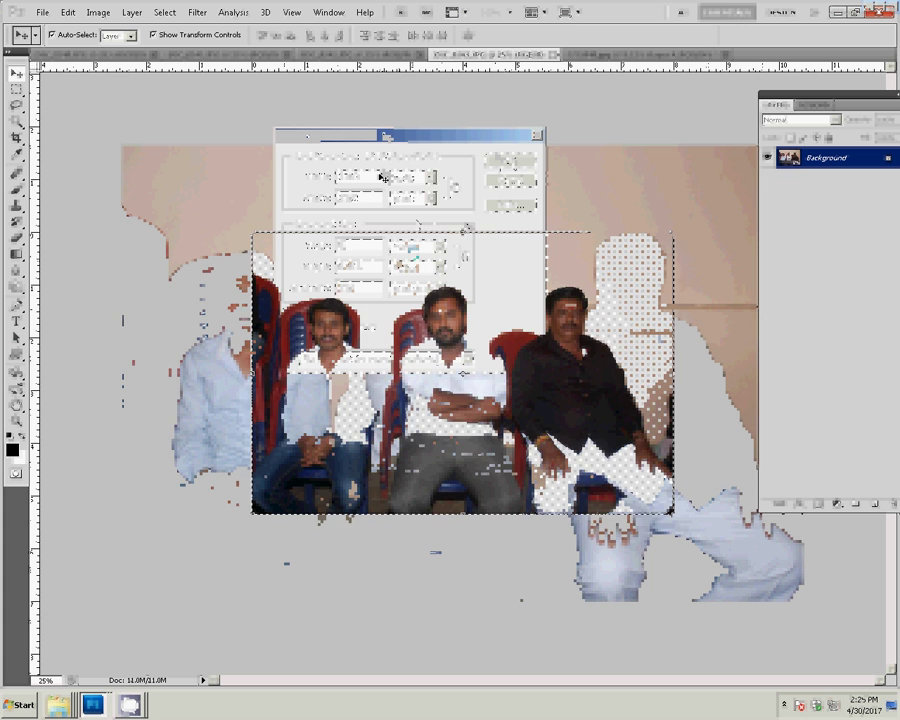
key(Delete)
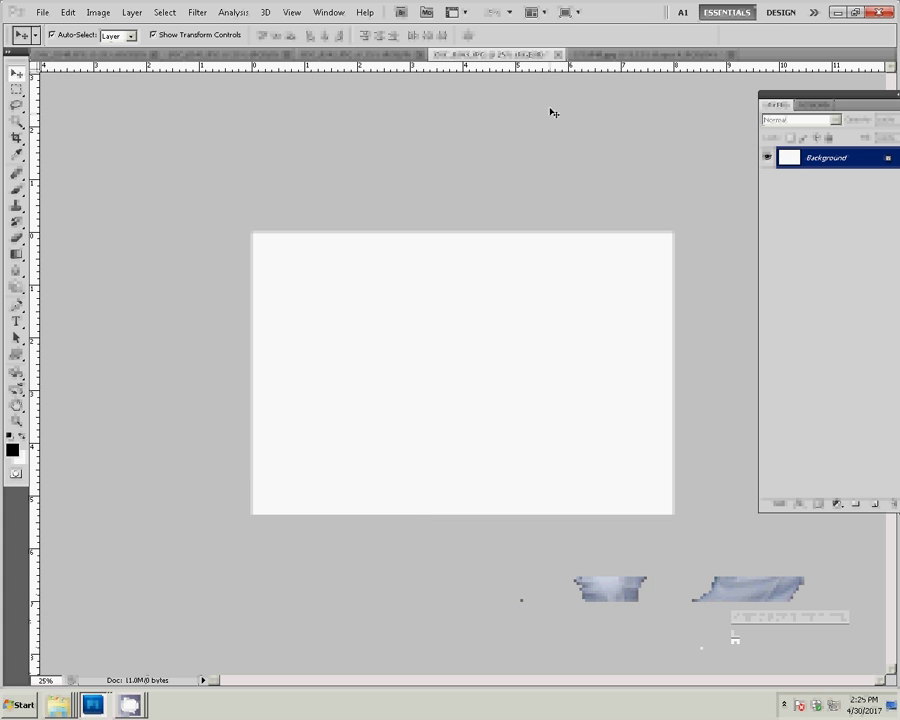
click(558, 55)
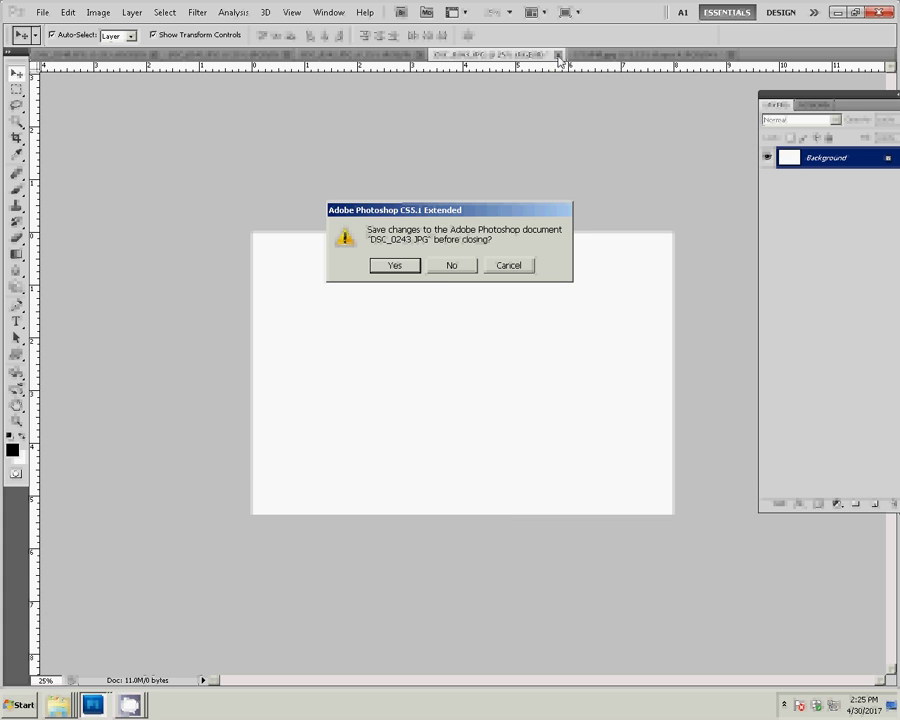
click(452, 266)
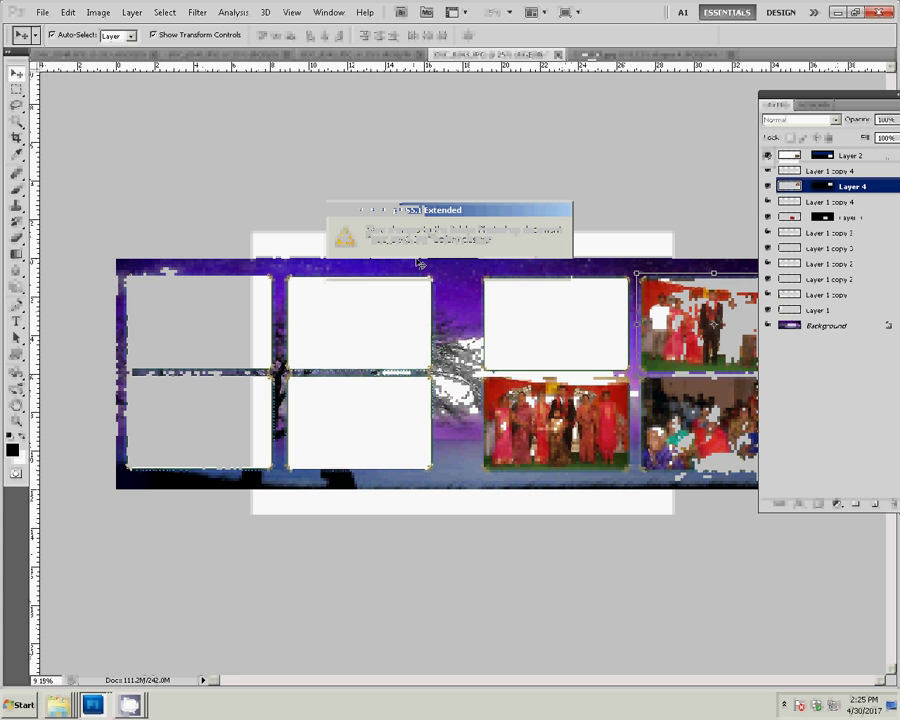
Paste the three-men photo into the upper third-column frame as masked Layer 5.
click(524, 322)
key(w)
click(530, 328)
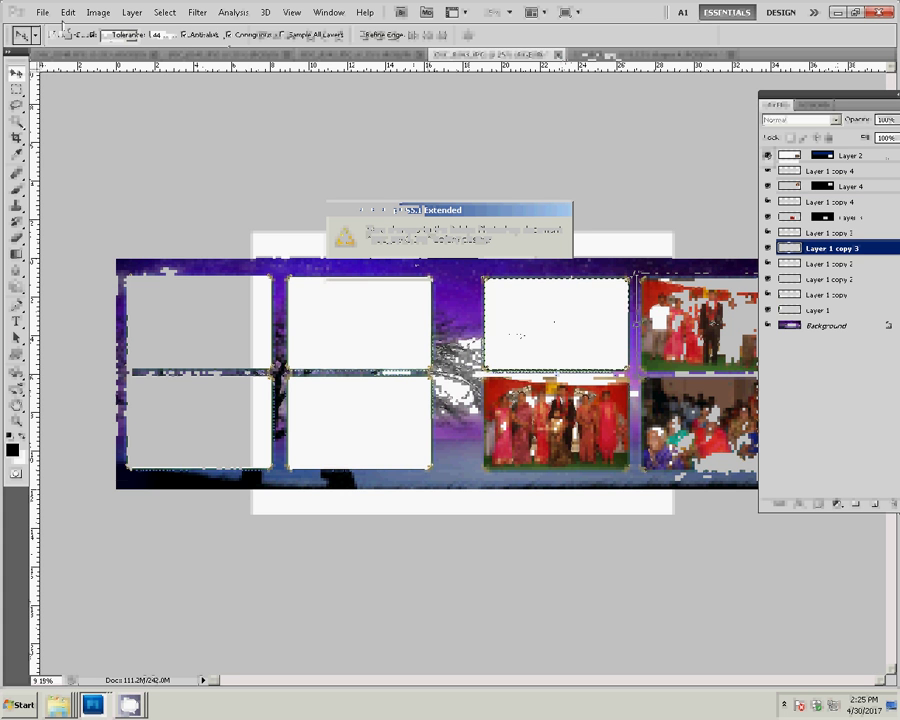
click(67, 12)
mouse_move(120, 135)
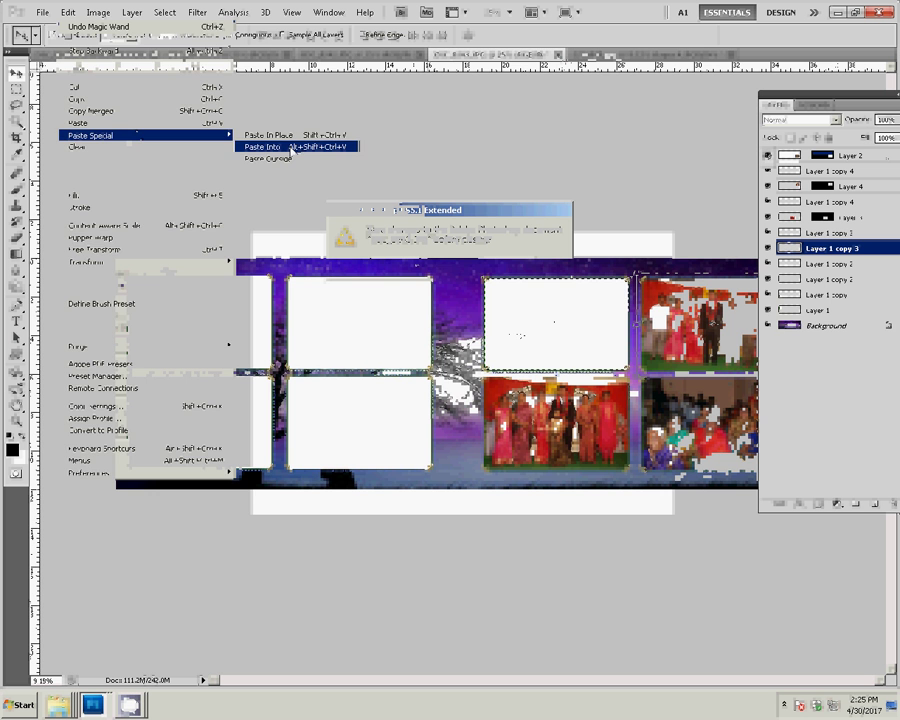
click(290, 149)
key(v)
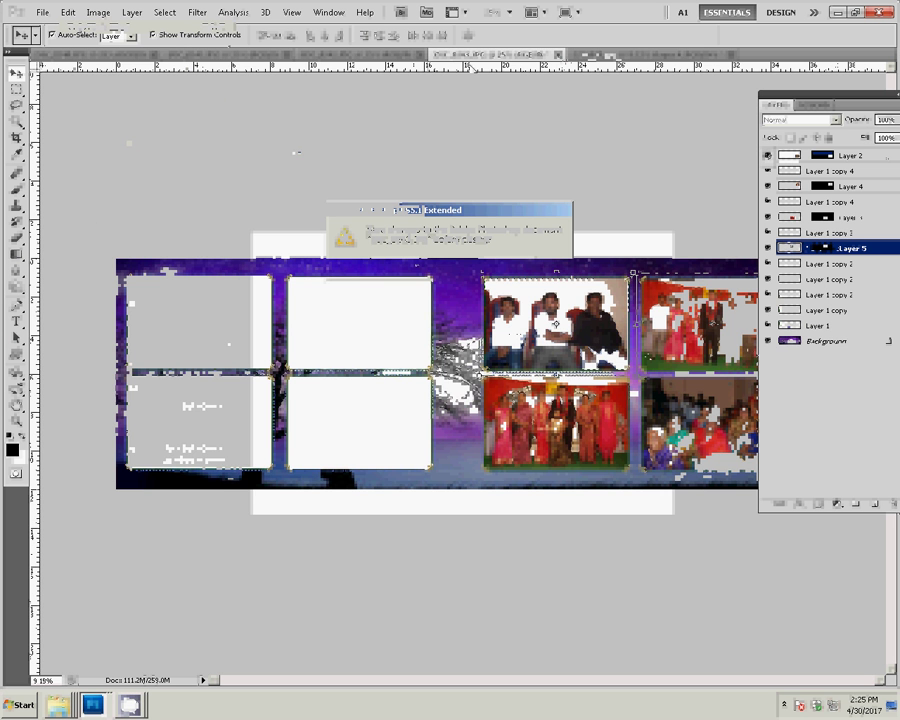
Resize the next seated-men photo to 8 inches wide and close it without saving.
click(365, 55)
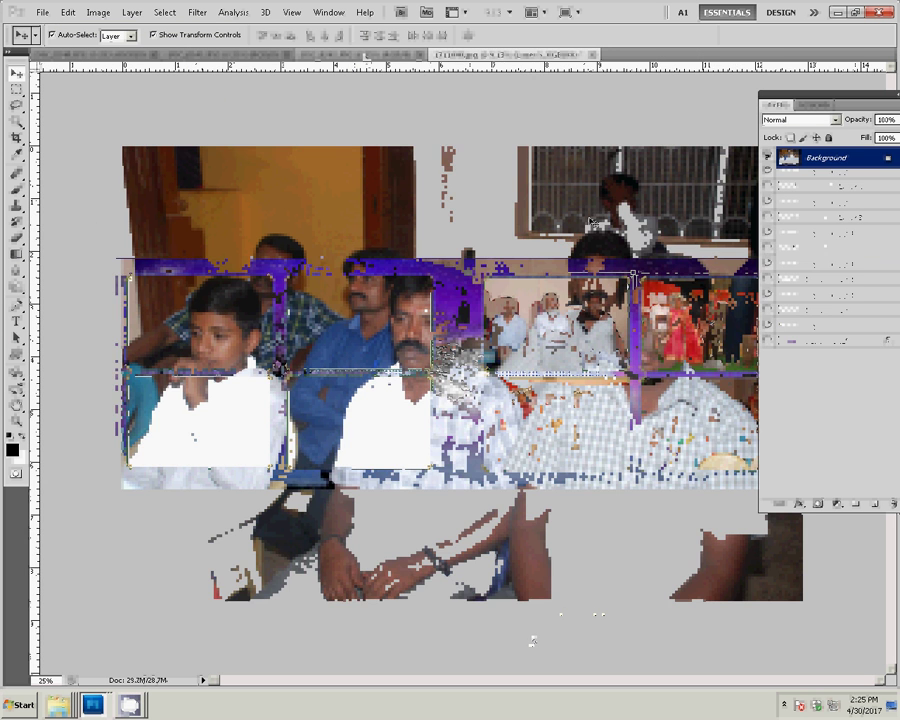
key(ctrl+alt+i)
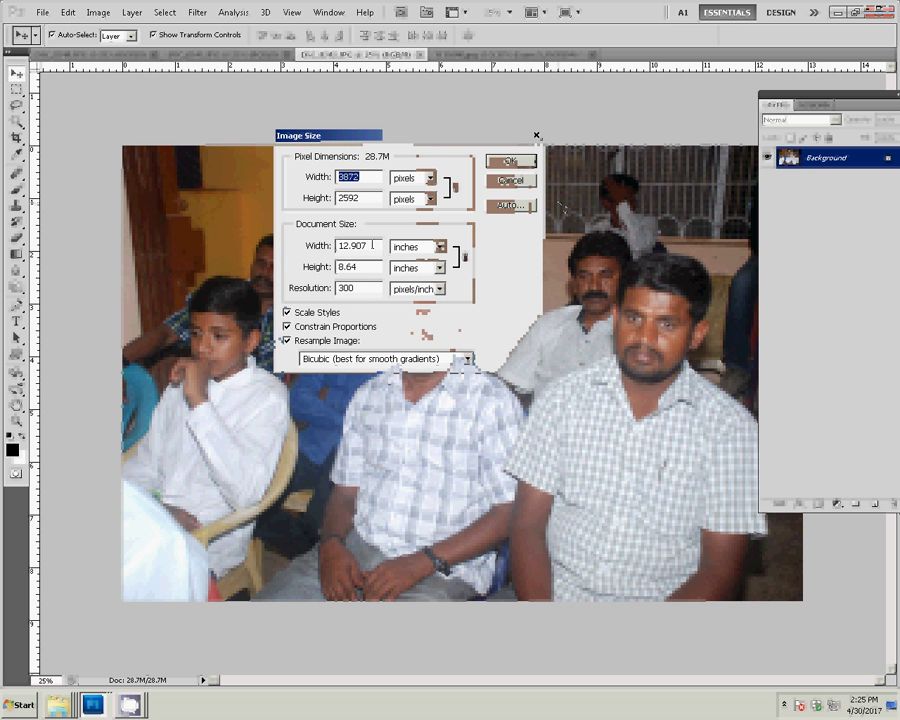
double_click(372, 244)
text(8)
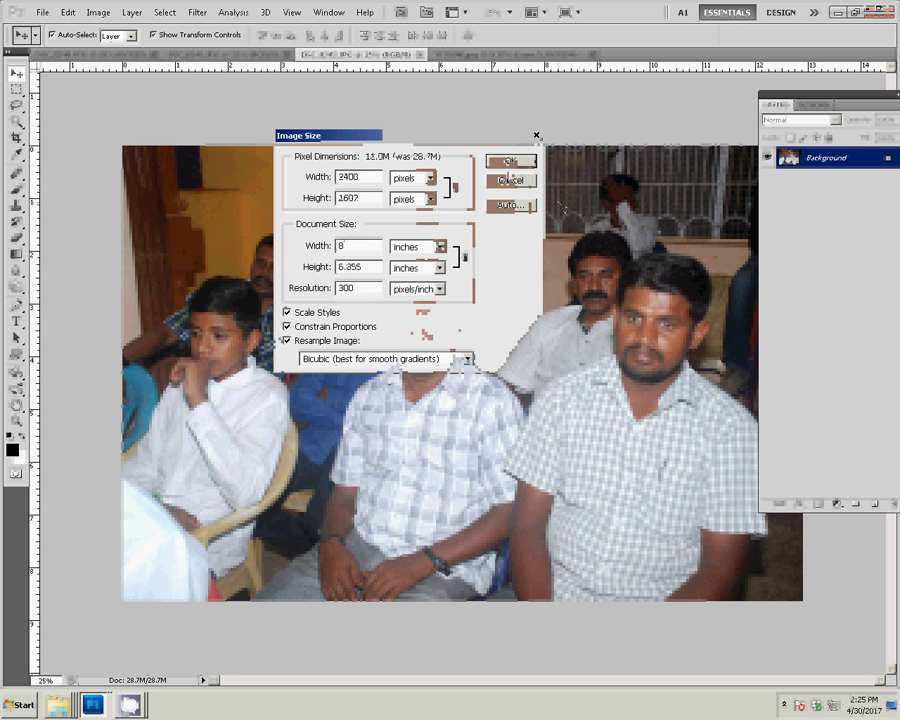
click(510, 161)
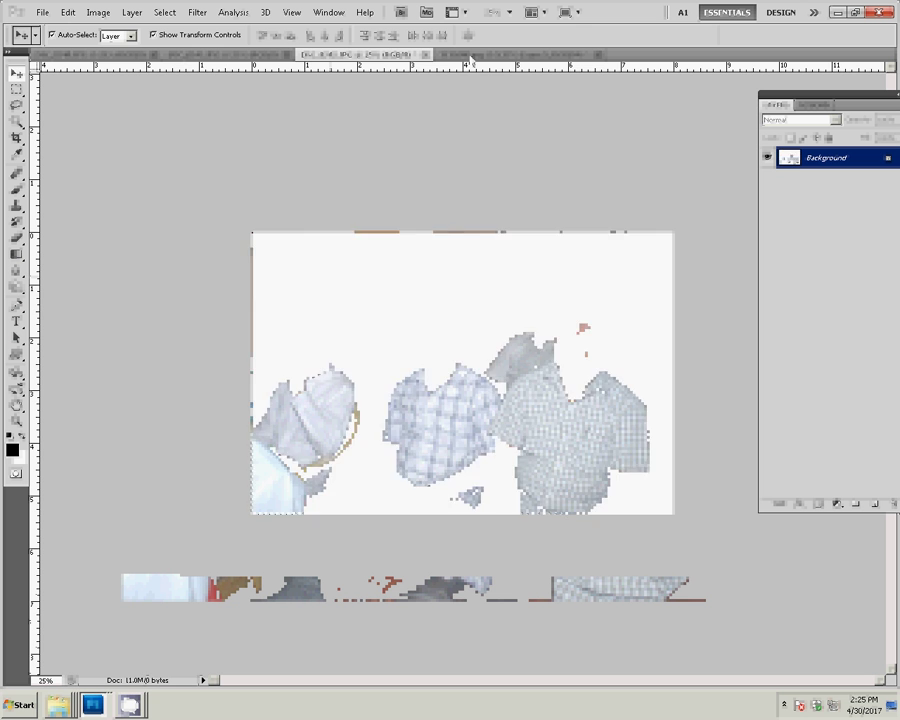
click(425, 54)
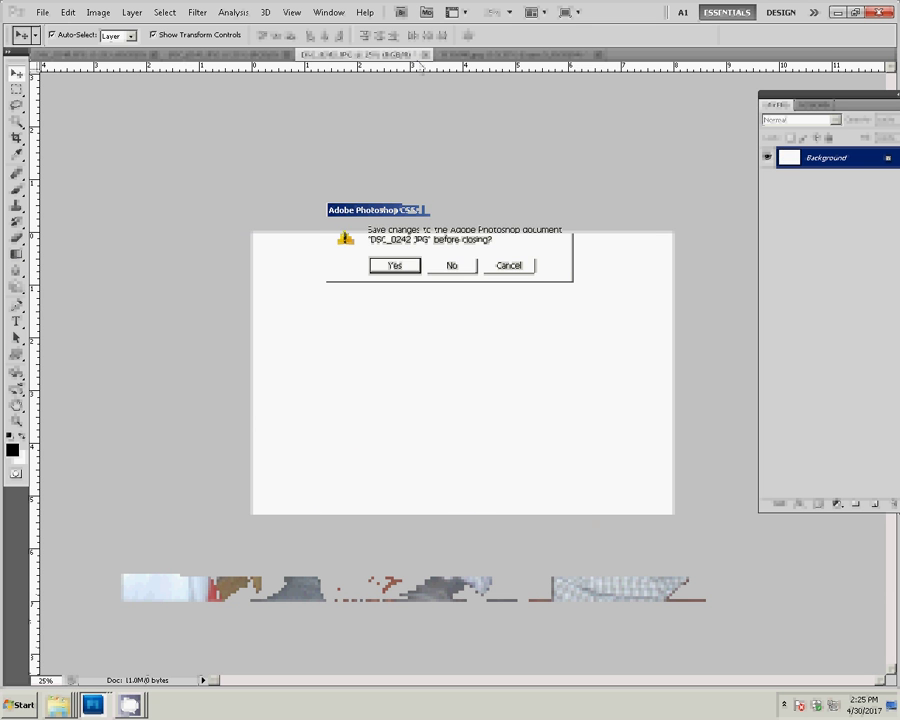
click(452, 265)
click(452, 266)
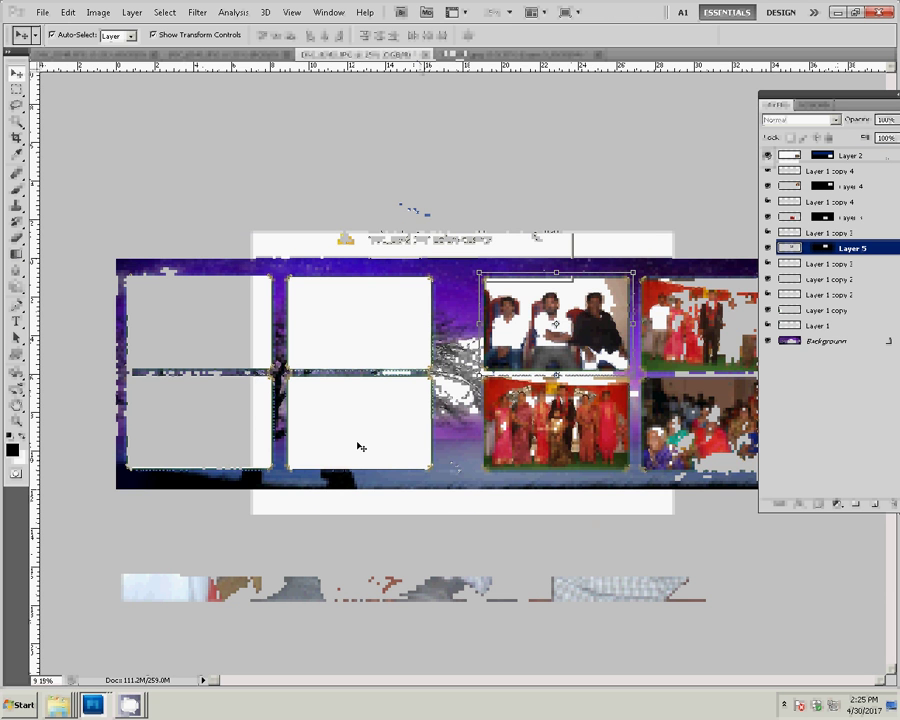
Paste the seated-men photo into the lower middle frame as Layer 6.
click(357, 444)
key(w)
click(357, 444)
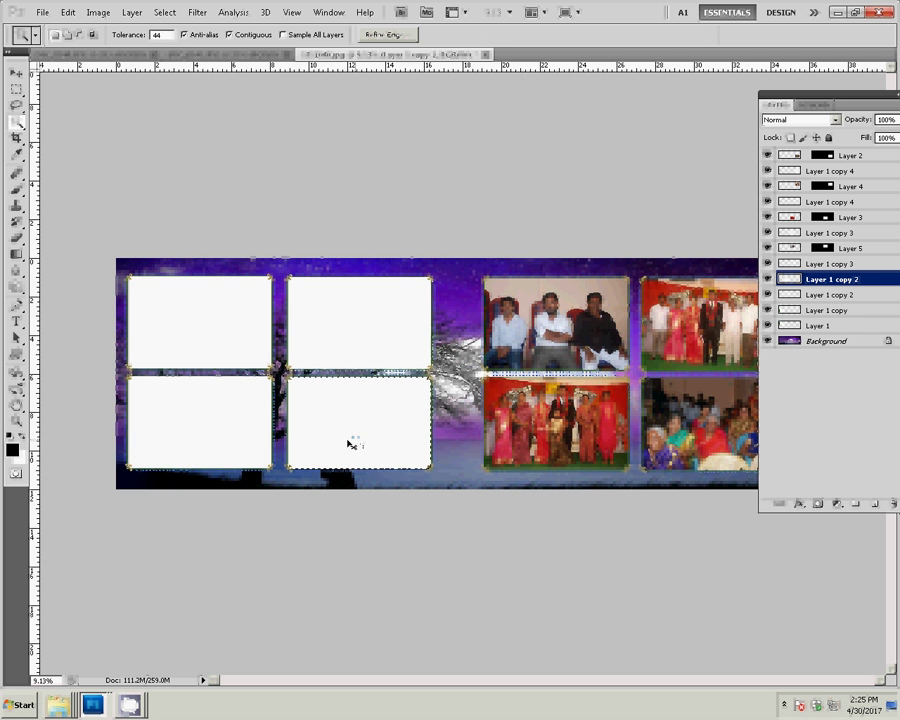
key(ctrl+shift+v)
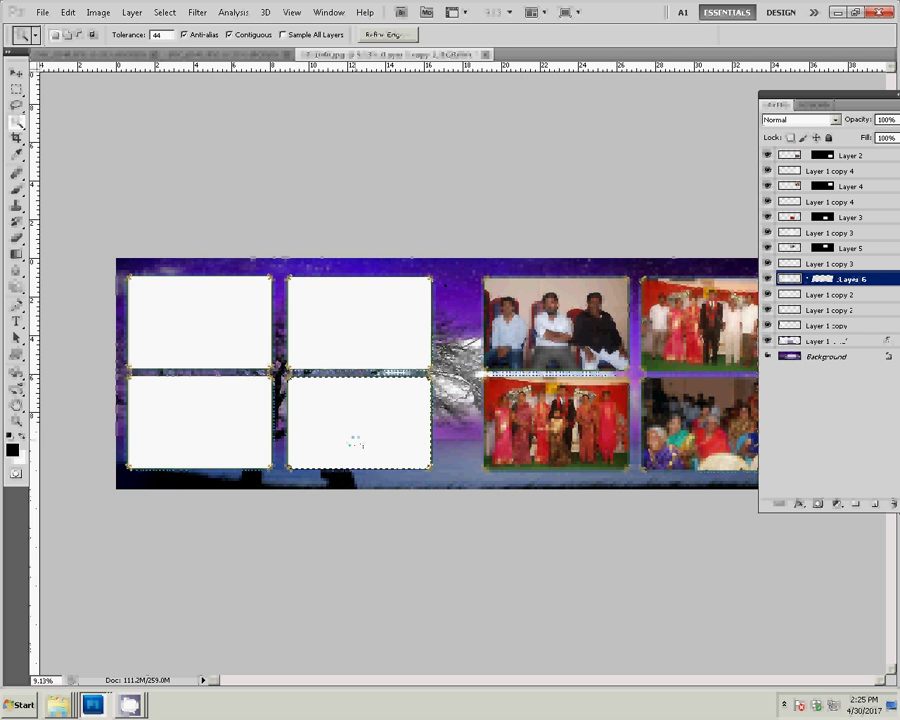
key(v)
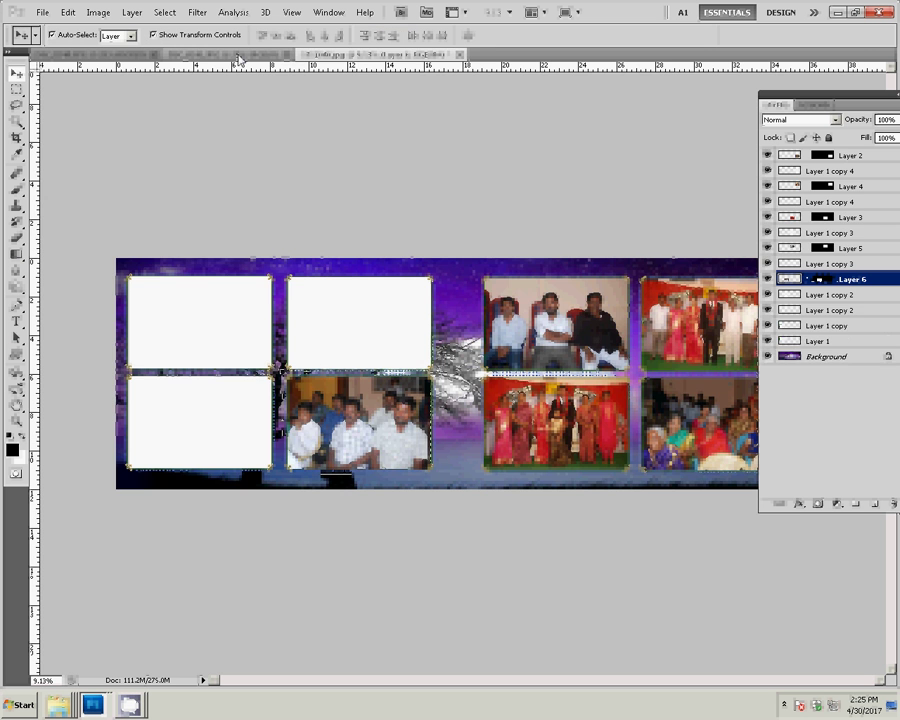
click(238, 56)
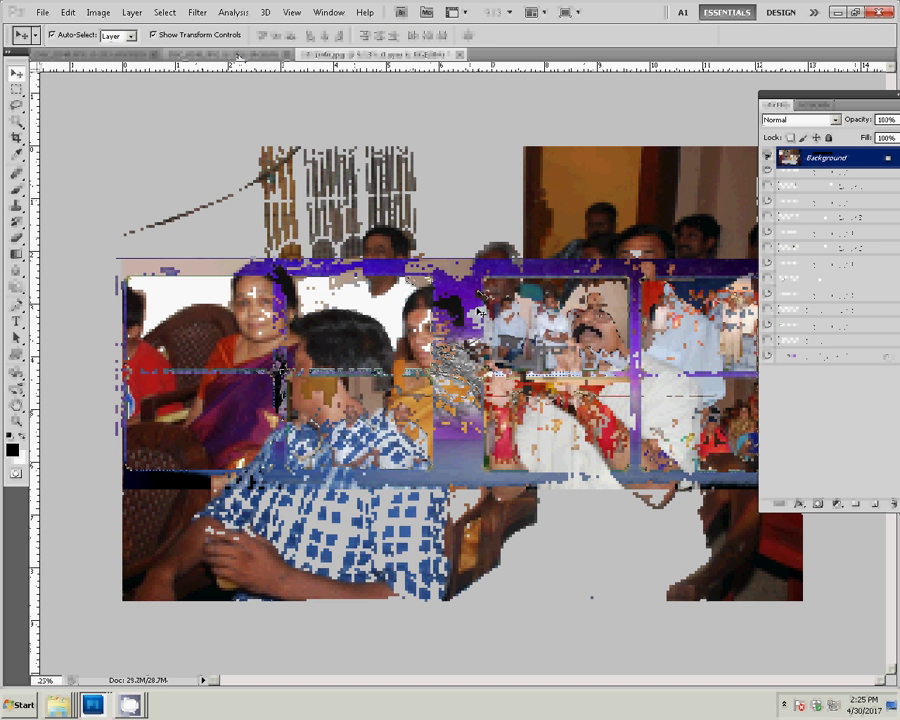
Resize the audience photo to 8 inches wide and close it without saving.
key(ctrl+alt+i)
key(Tab)
key(Tab)
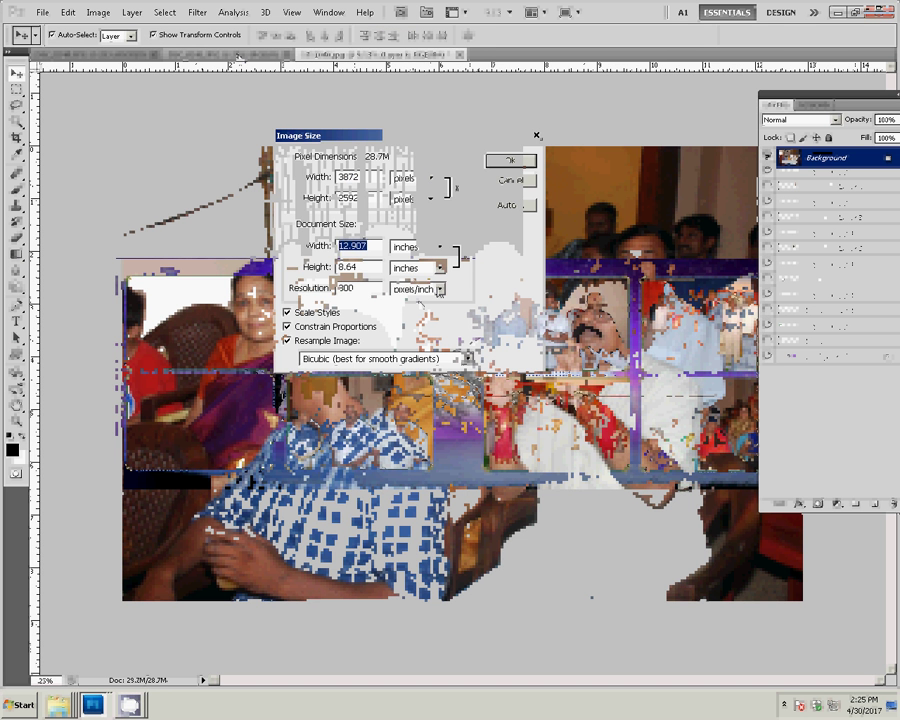
text(8)
click(508, 162)
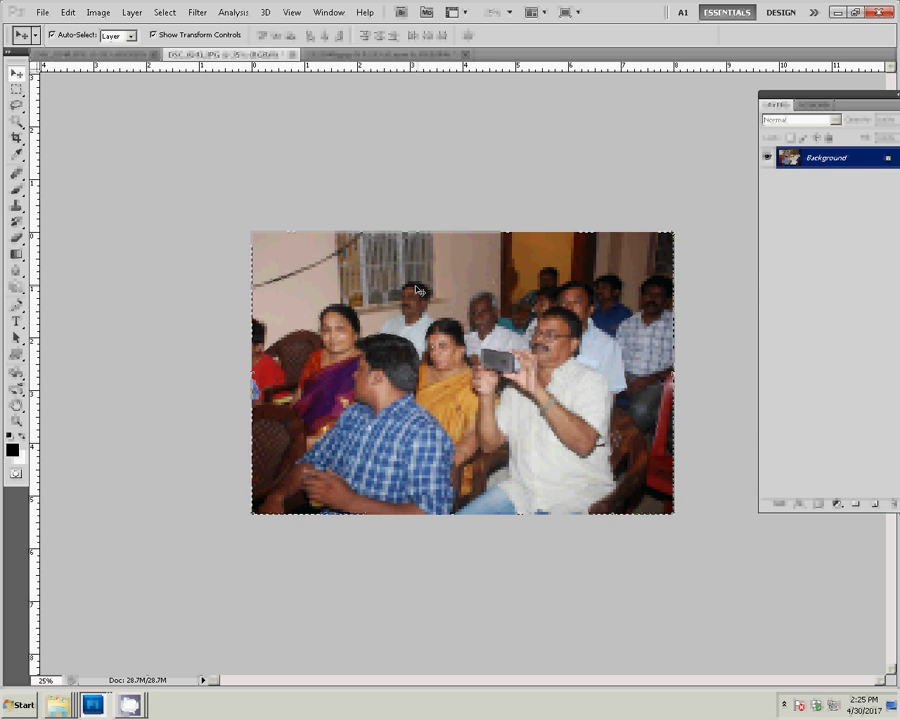
click(293, 54)
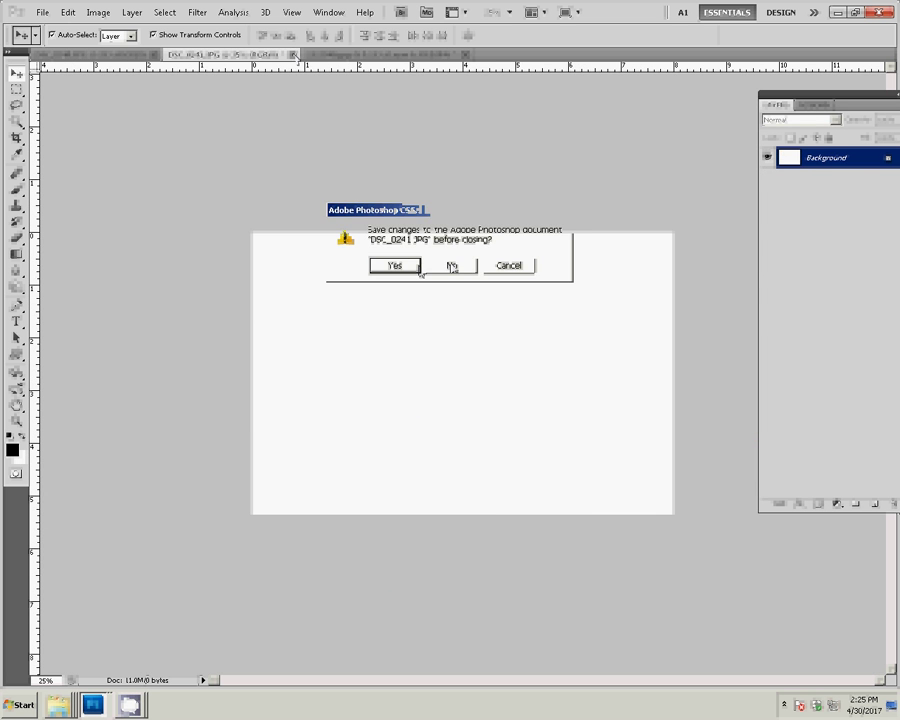
click(452, 265)
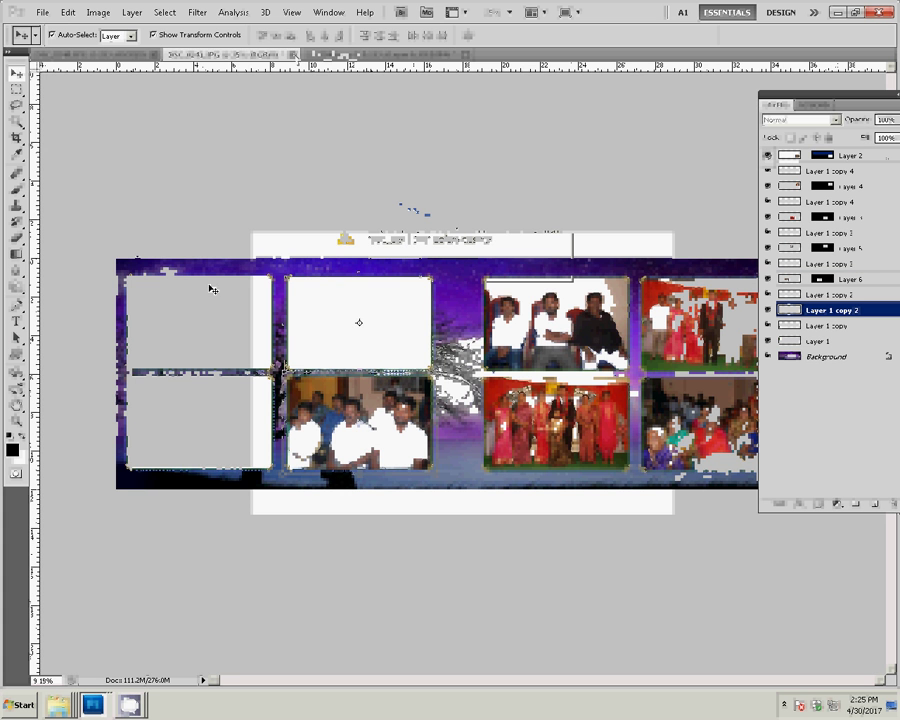
Paste the audience photo into the upper middle frame as Layer 7.
key(w)
click(68, 12)
mouse_move(91, 135)
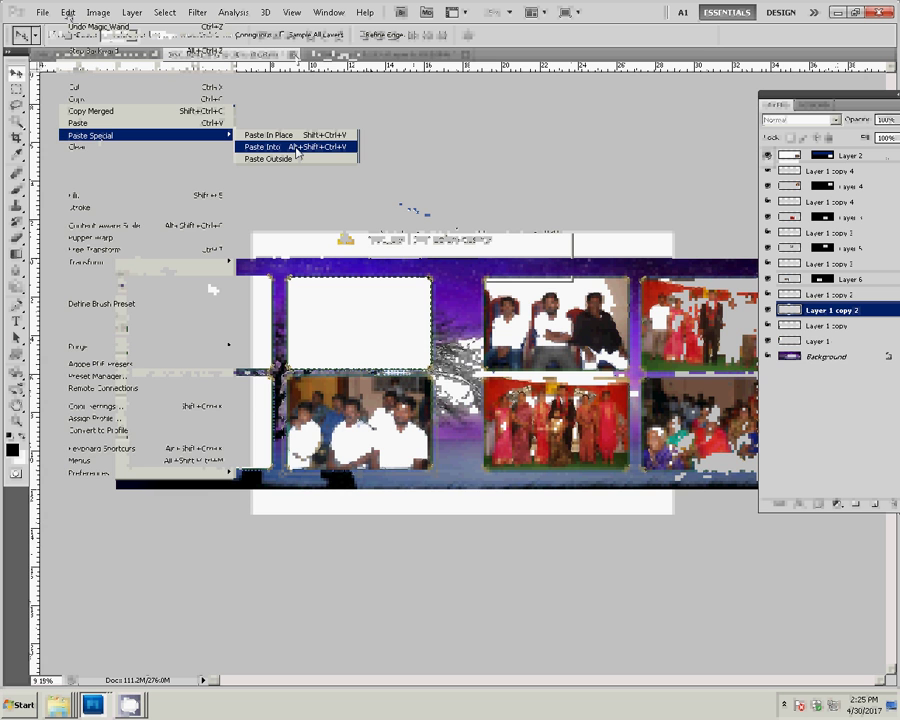
click(296, 148)
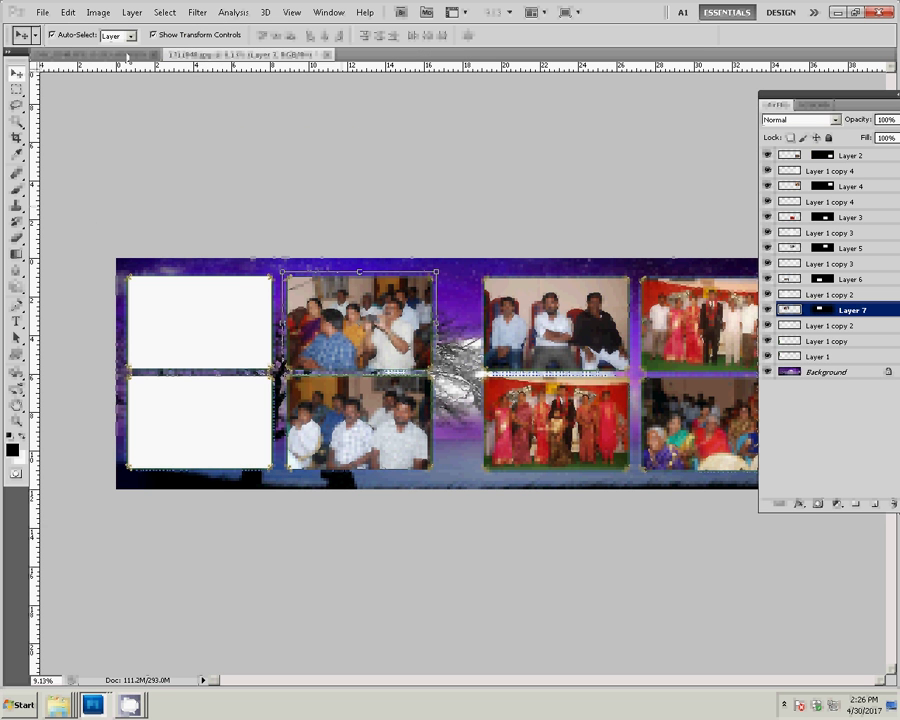
key(ctrl+Tab)
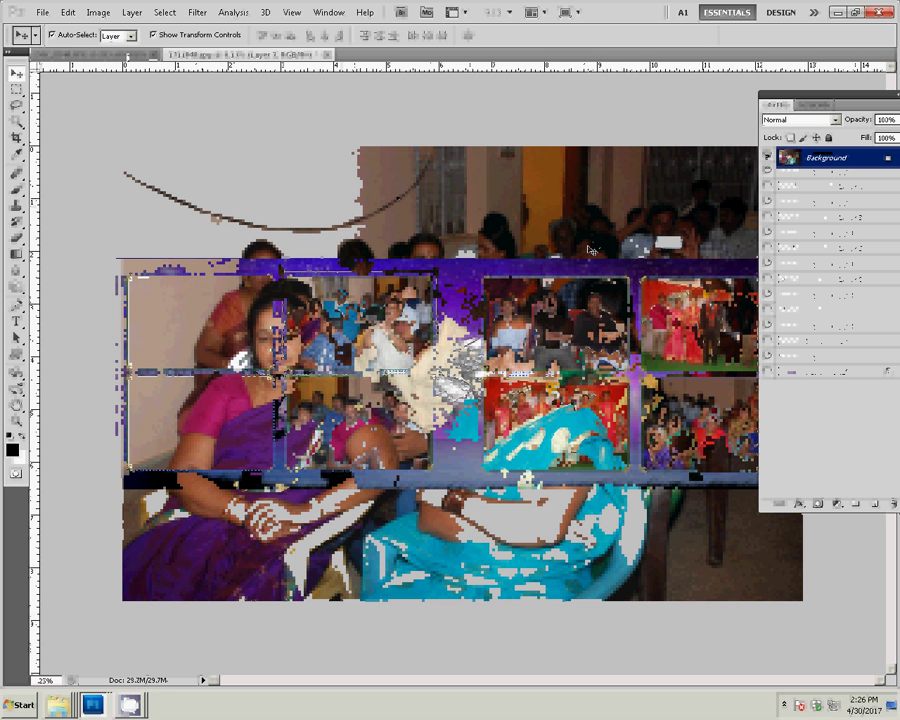
Resize the women-in-saris photo to 8 inches wide.
key(ctrl+alt+i)
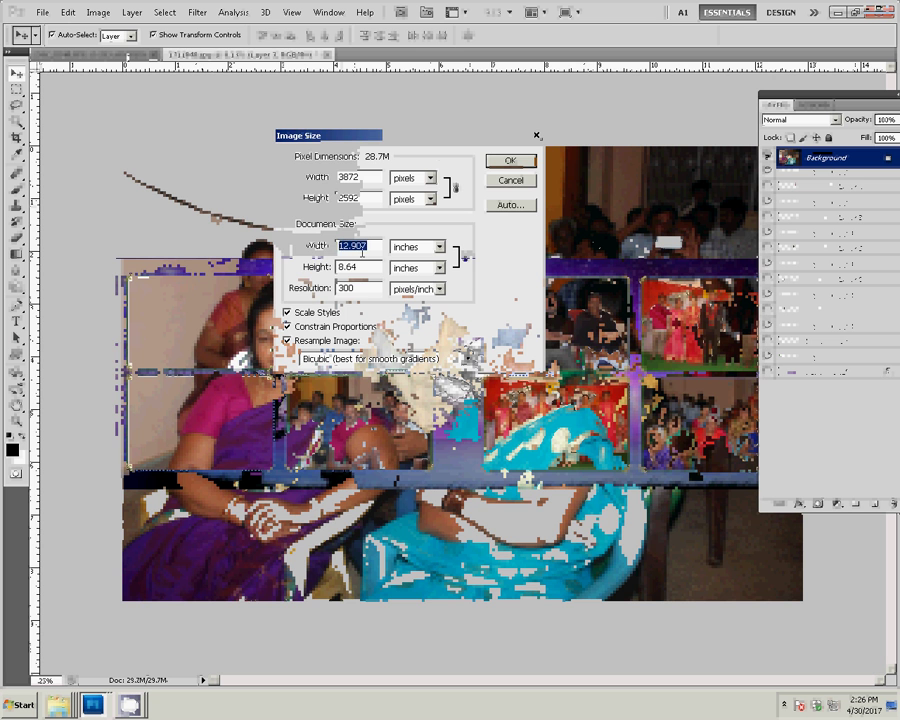
text(8)
key(Return)
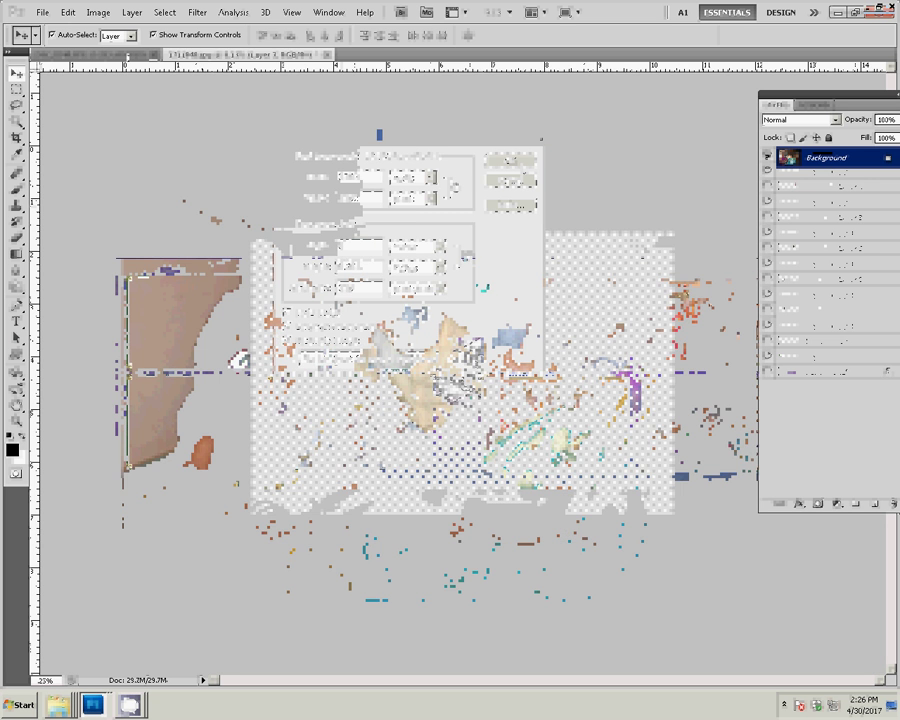
Cut the whole resized photo to the clipboard and close it without saving.
key(ctrl+a)
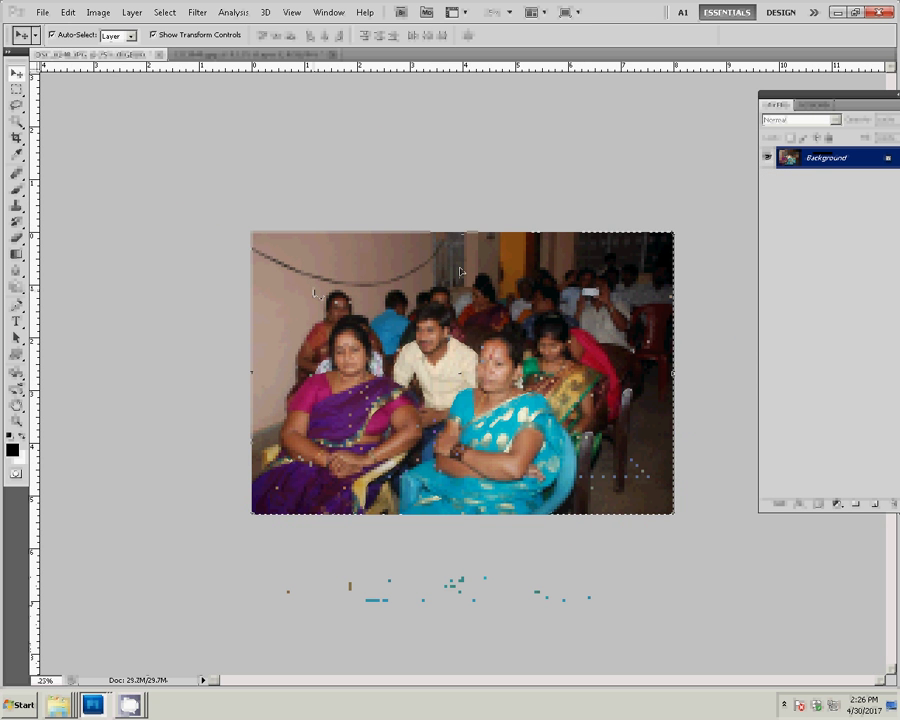
key(ctrl+x)
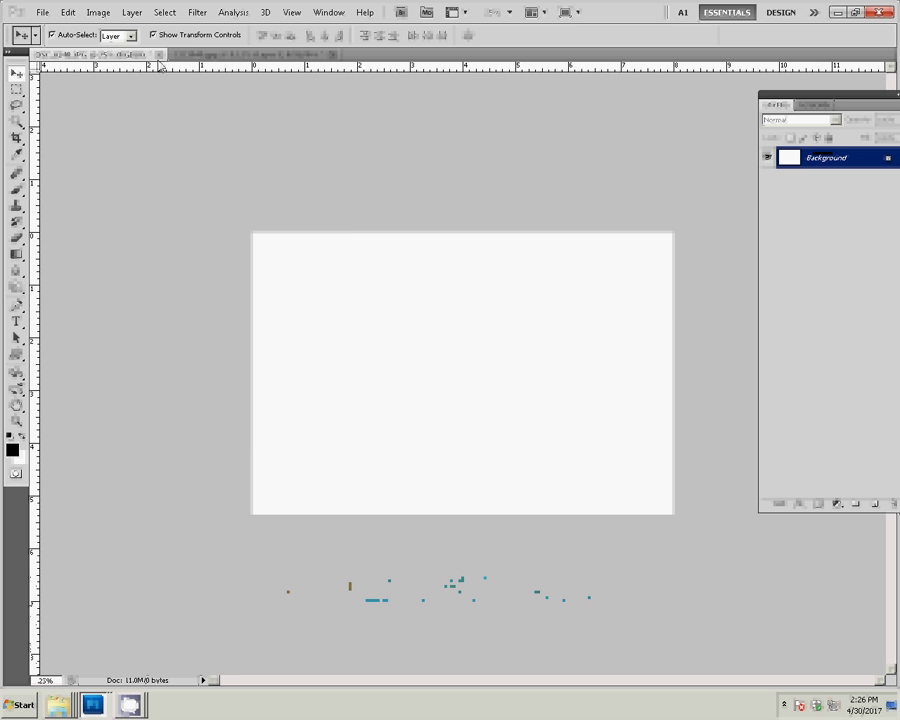
key(ctrl+w)
click(451, 266)
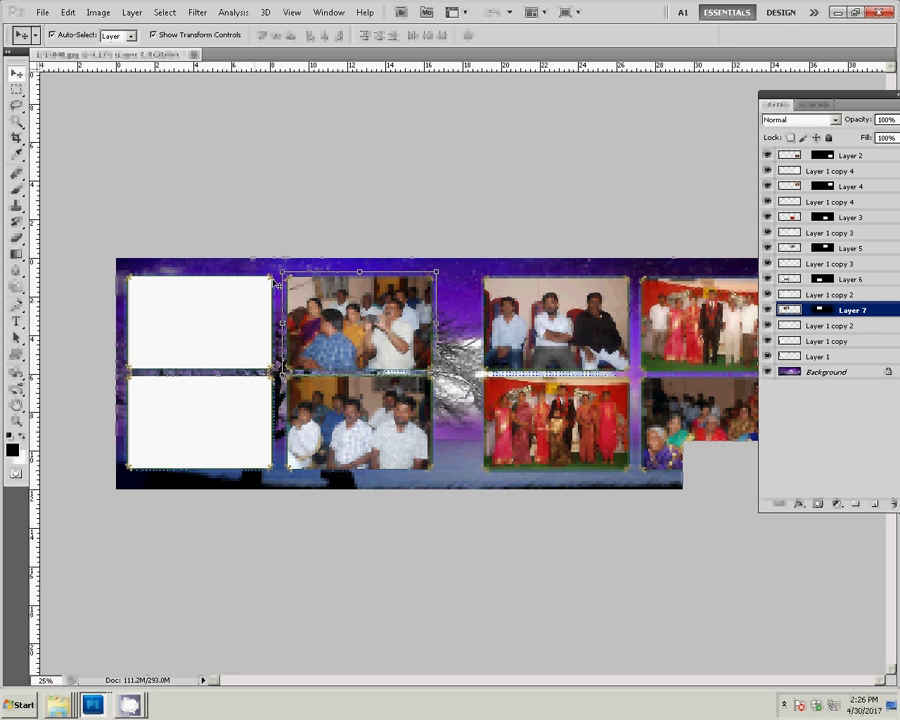
Magic-wand the empty upper-left white frame and Paste Into it the saris photo as Layer 8.
click(195, 341)
key(w)
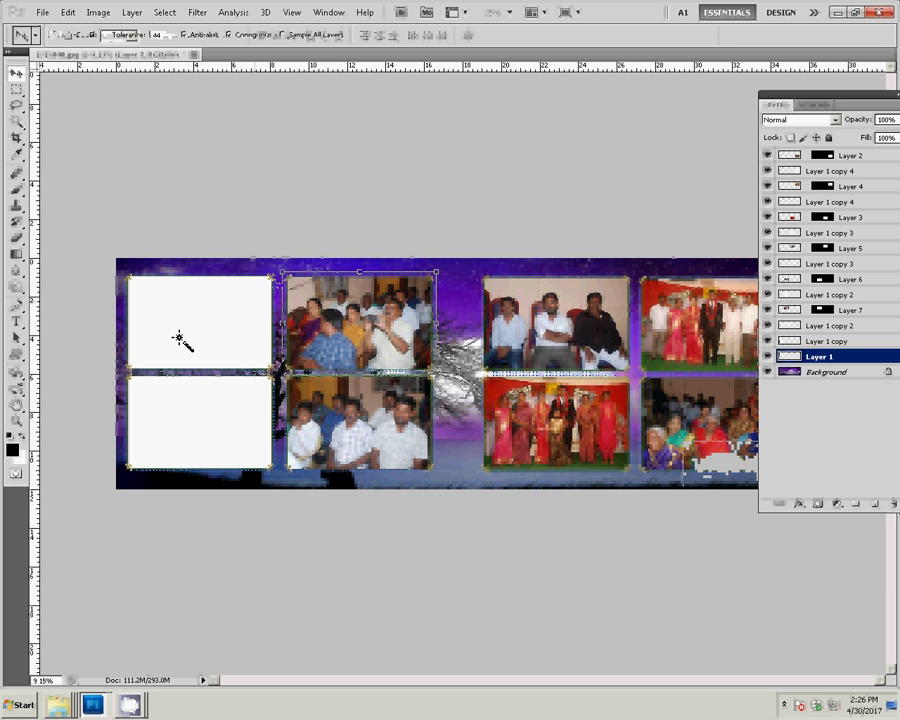
click(181, 341)
shift+click(150, 420)
click(68, 13)
mouse_move(92, 135)
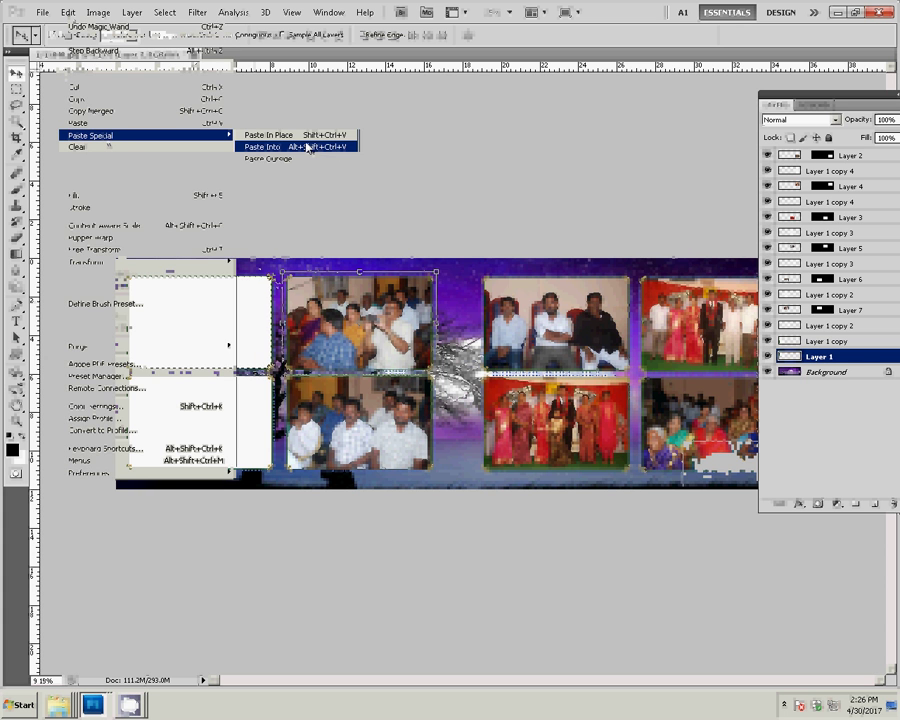
click(307, 148)
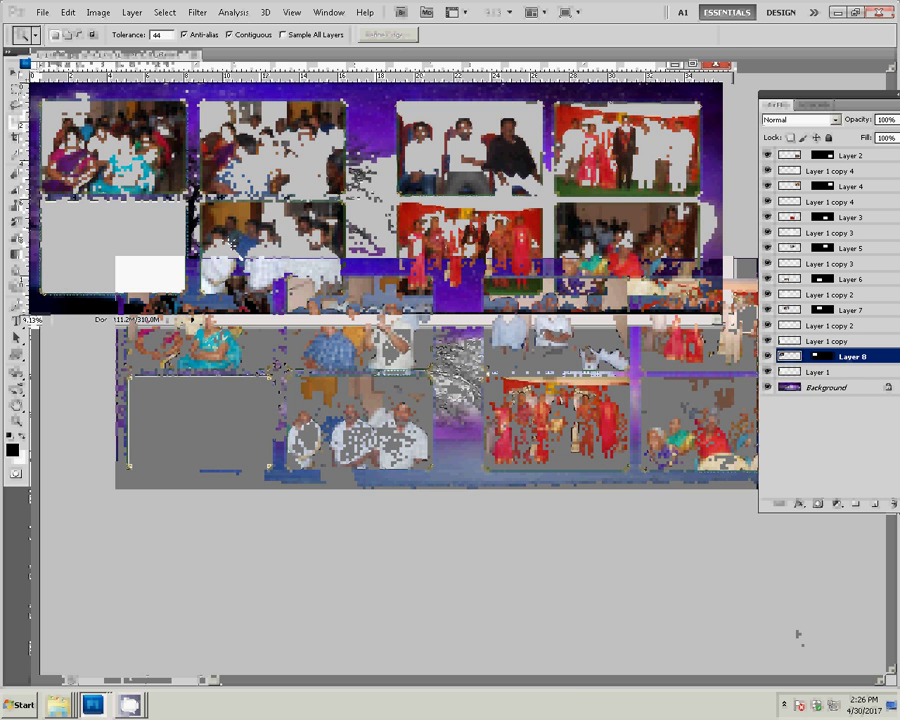
Float the album in a smaller window and fit the spread on screen.
key(z)
right_click(350, 250)
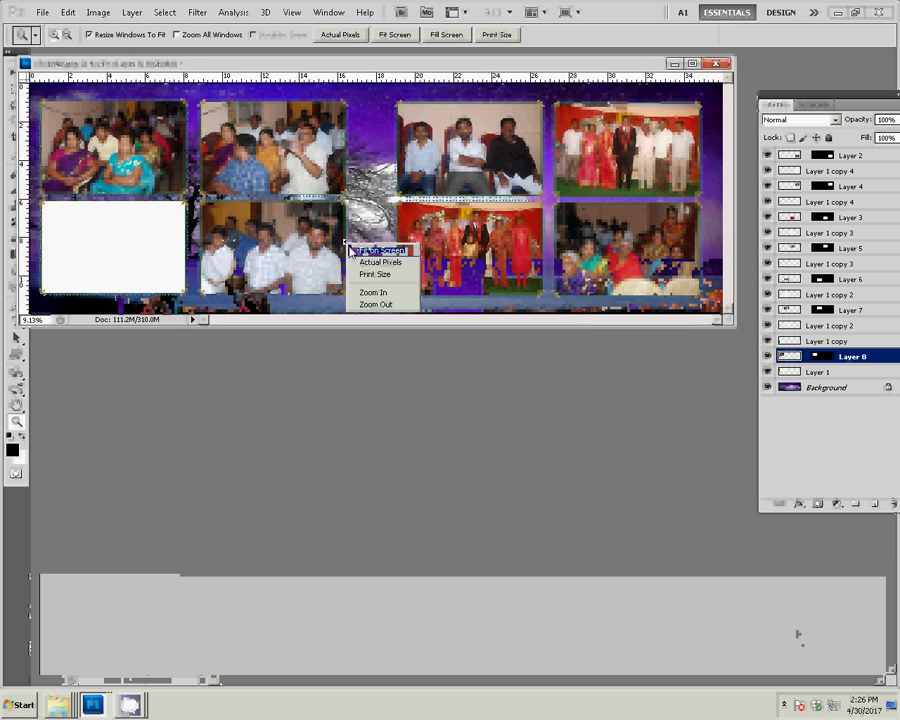
click(352, 250)
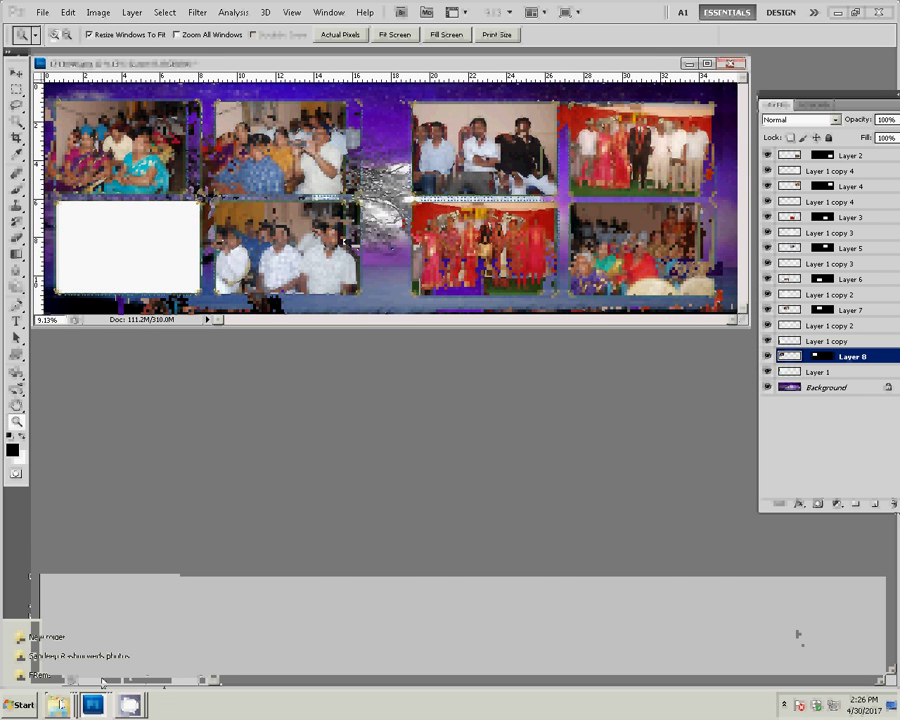
Browse the 'sss d' wedding folder and open photo DSC_0249 in Photoshop.
click(45, 656)
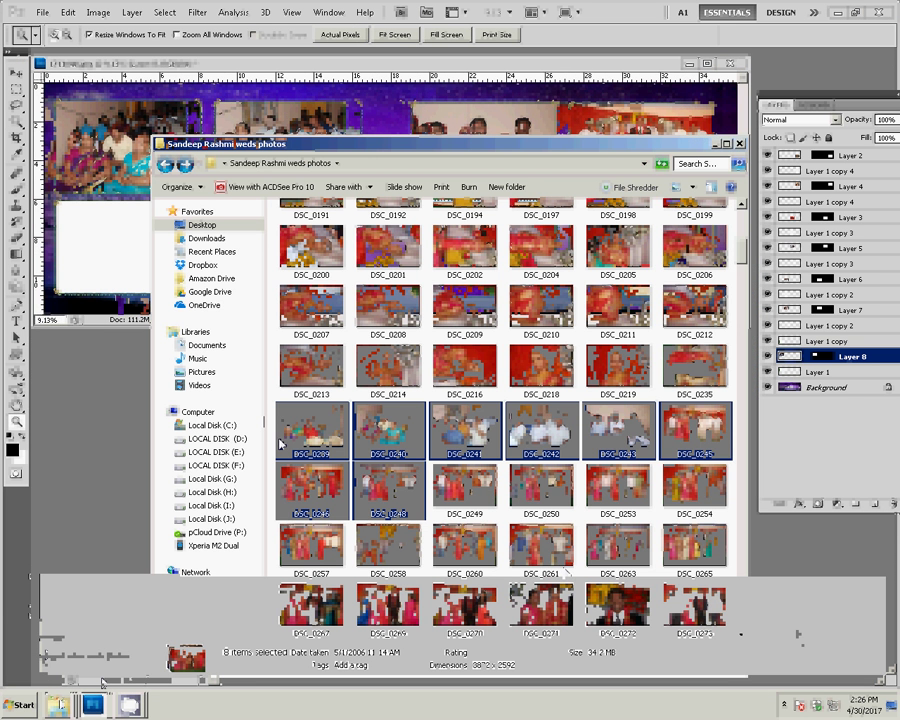
scroll(580, 300, up, 5)
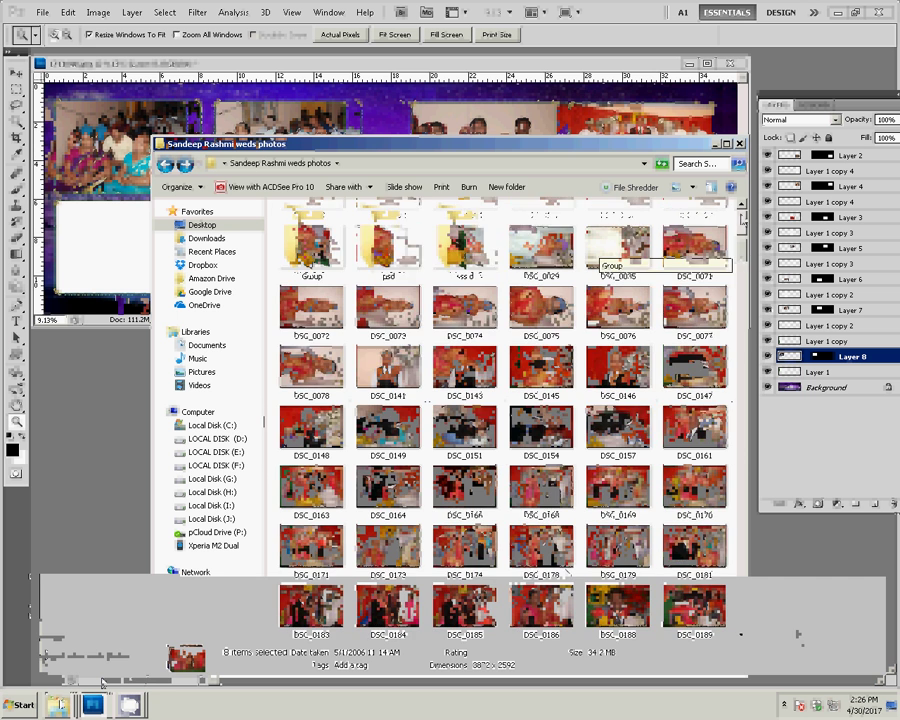
double_click(465, 245)
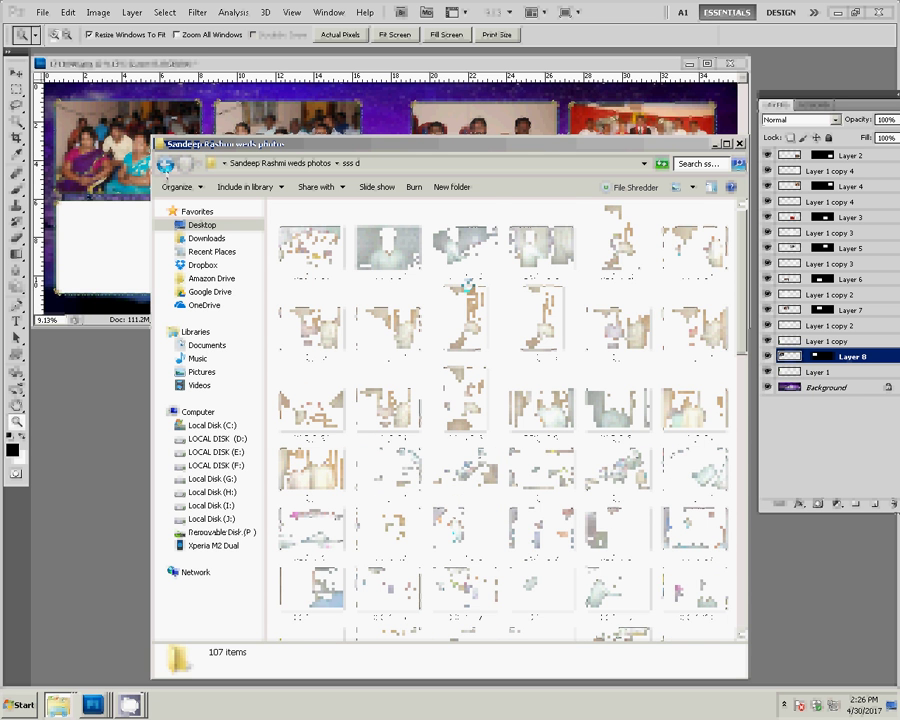
click(610, 462)
scroll(620, 455, down, 2)
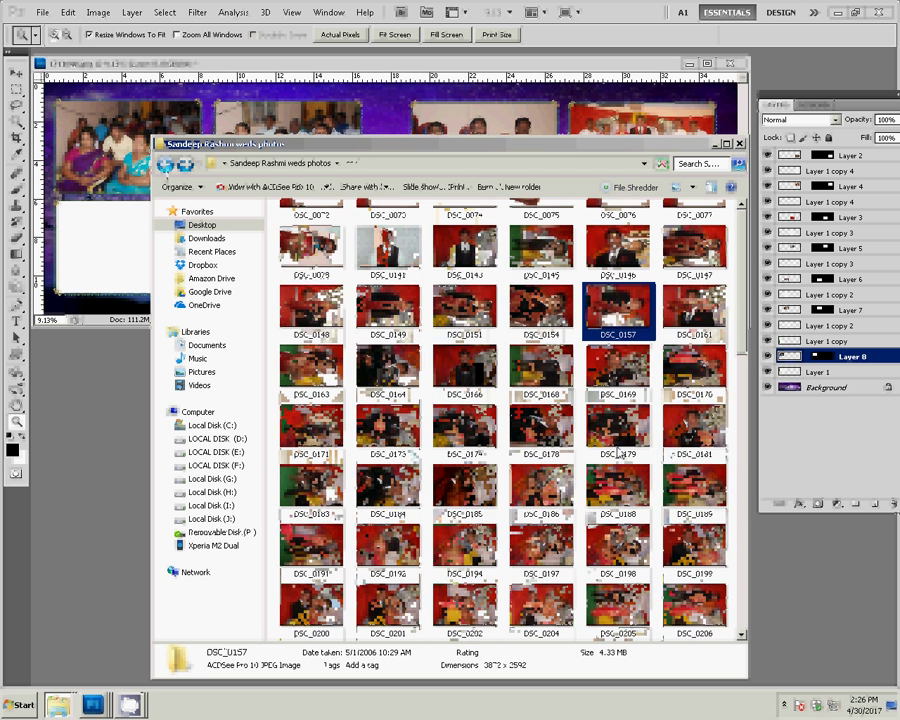
scroll(619, 455, down, 3)
scroll(619, 455, down, 2)
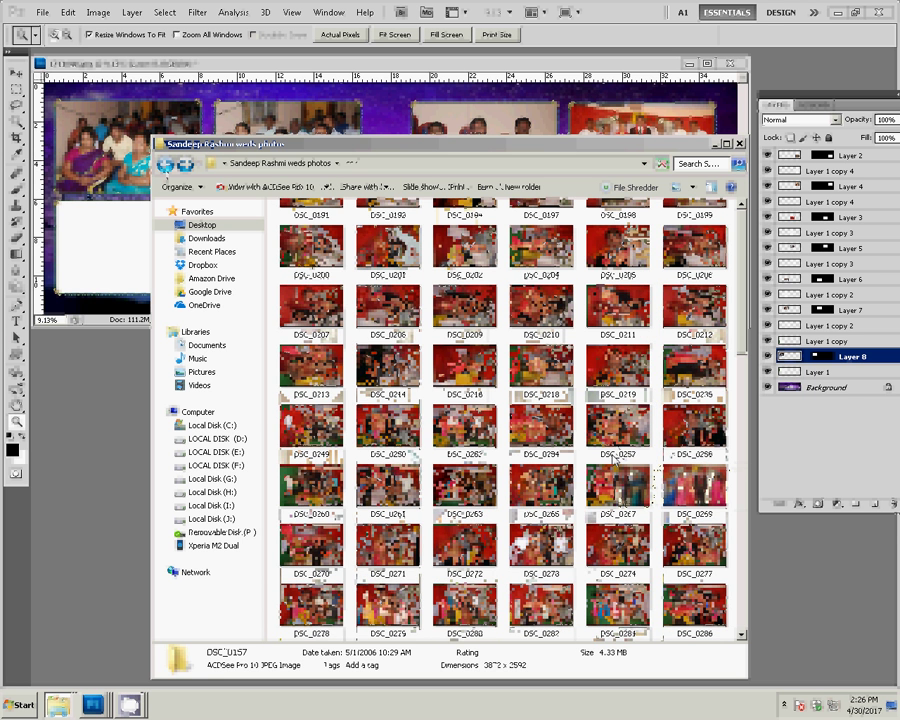
click(311, 425)
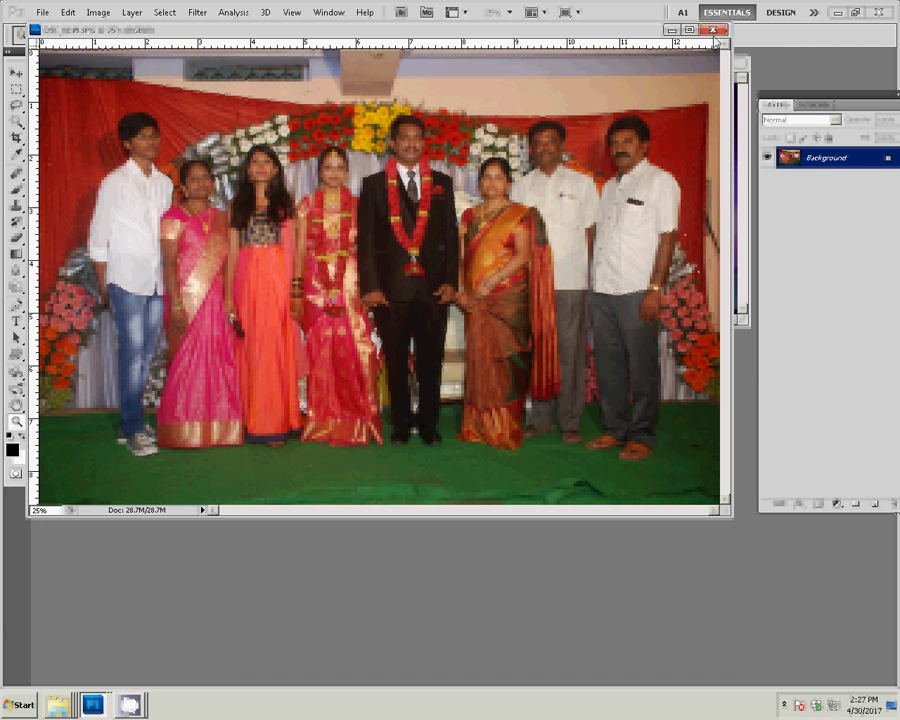
Close the wrongly opened group photo and reopen the wedding photos folder.
click(713, 31)
right_click(58, 705)
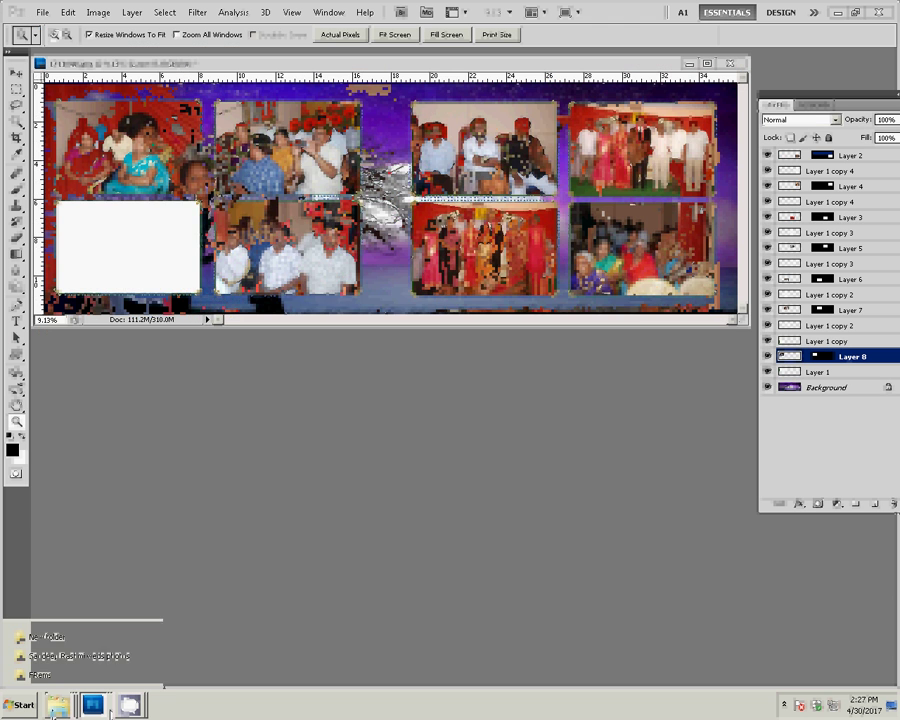
click(52, 658)
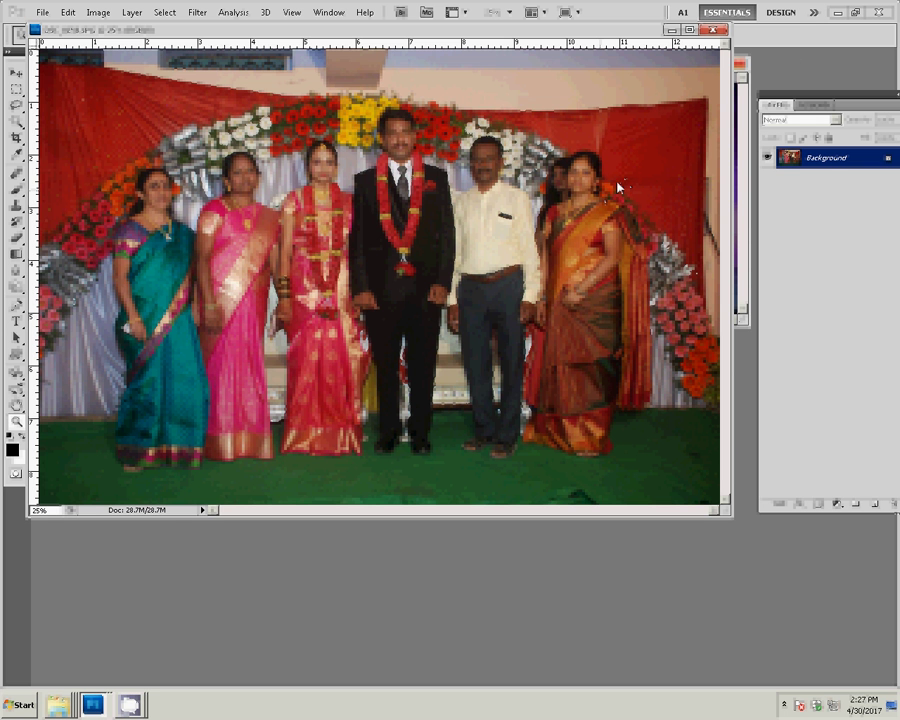
Resize DSC_0250 to 8 inches wide, then close it without saving.
key(ctrl+alt+i)
key(Tab)
key(Tab)
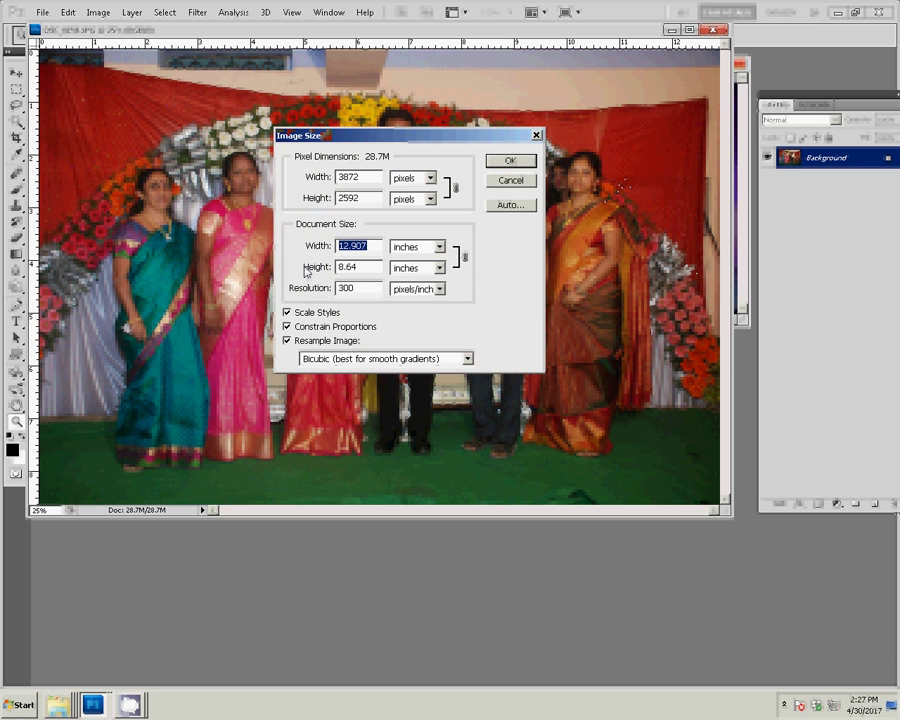
text(8)
click(511, 161)
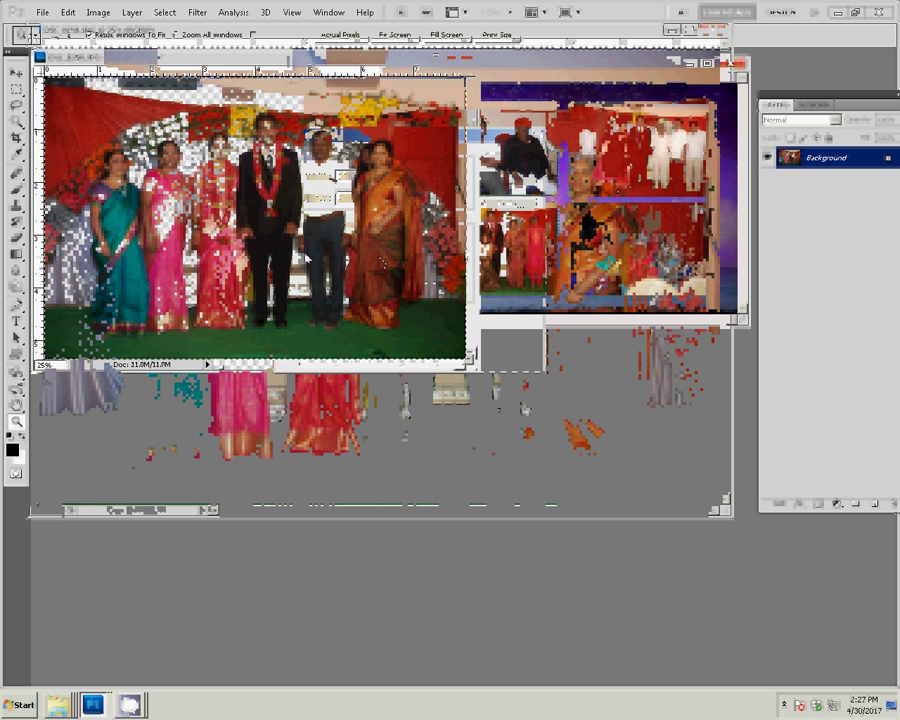
click(459, 57)
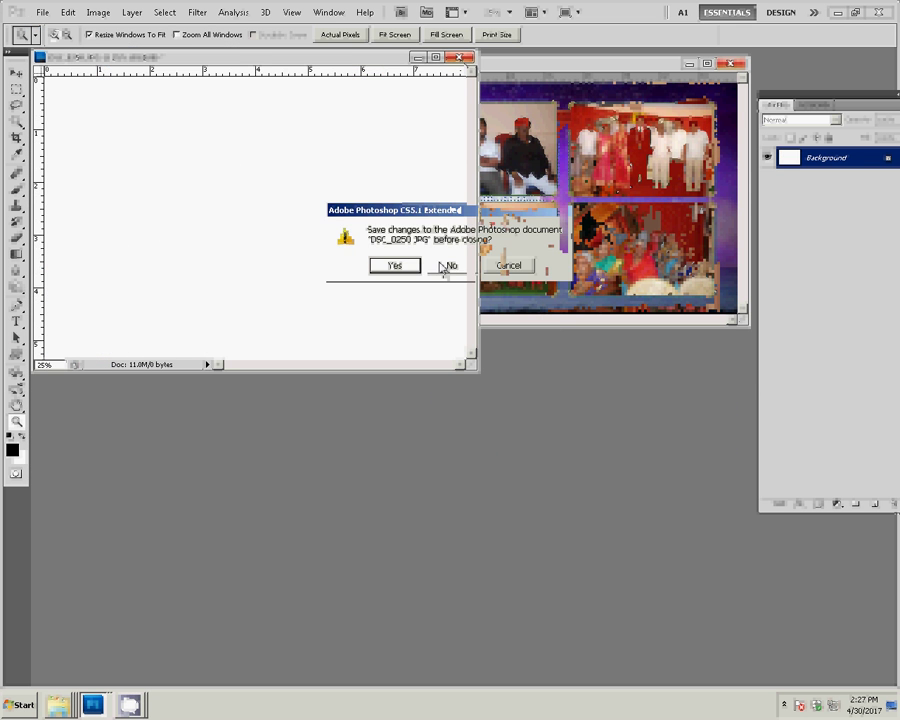
click(446, 266)
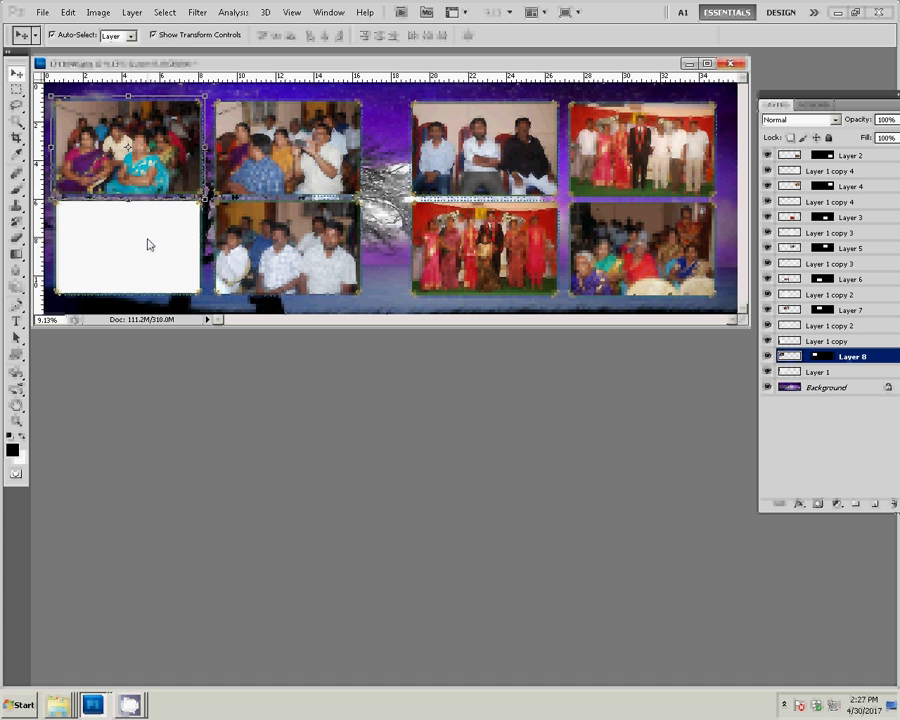
On Layer 1 copy, paste the wedding photo into the empty lower-left frame as Layer 9.
click(148, 244)
key(w)
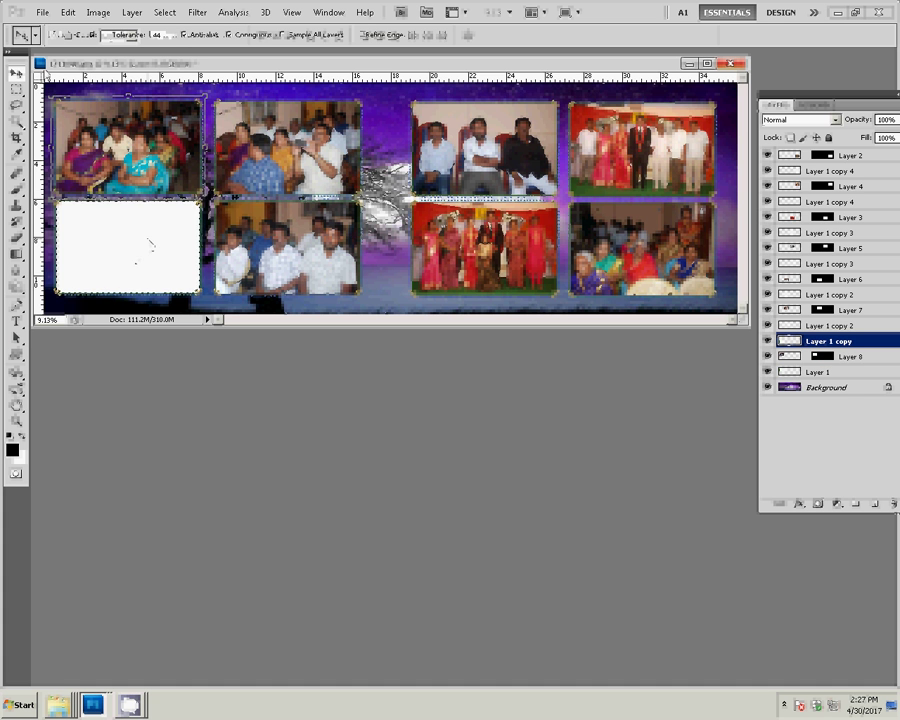
click(67, 12)
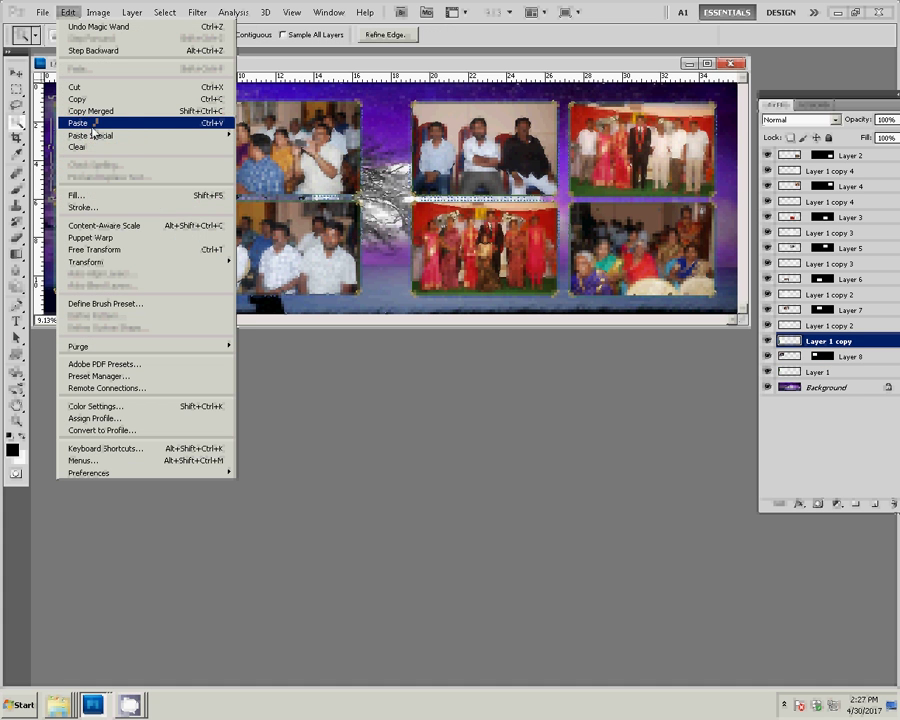
mouse_move(91, 135)
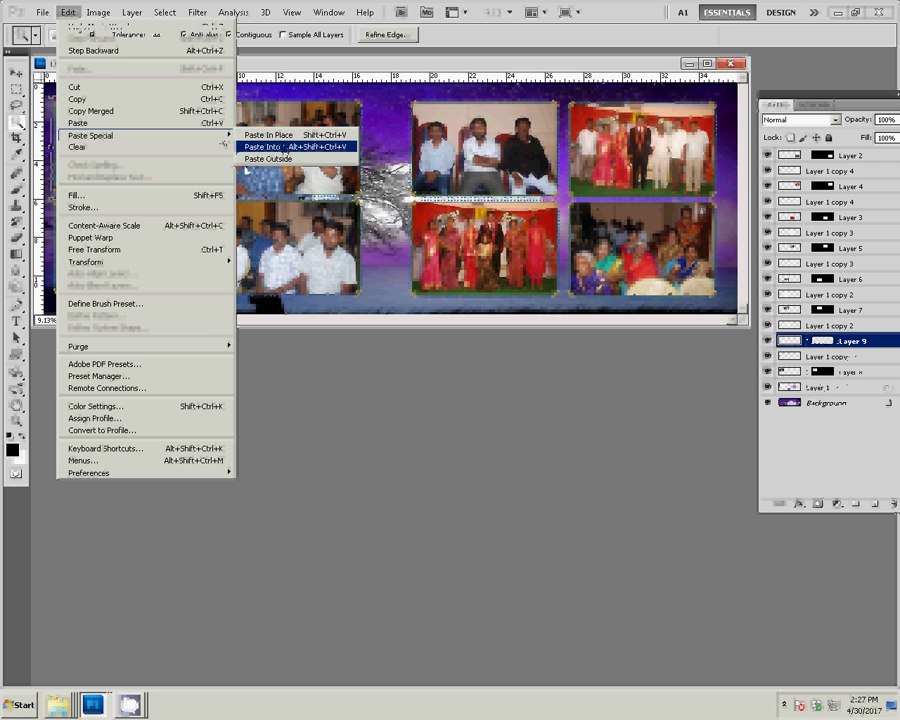
click(285, 147)
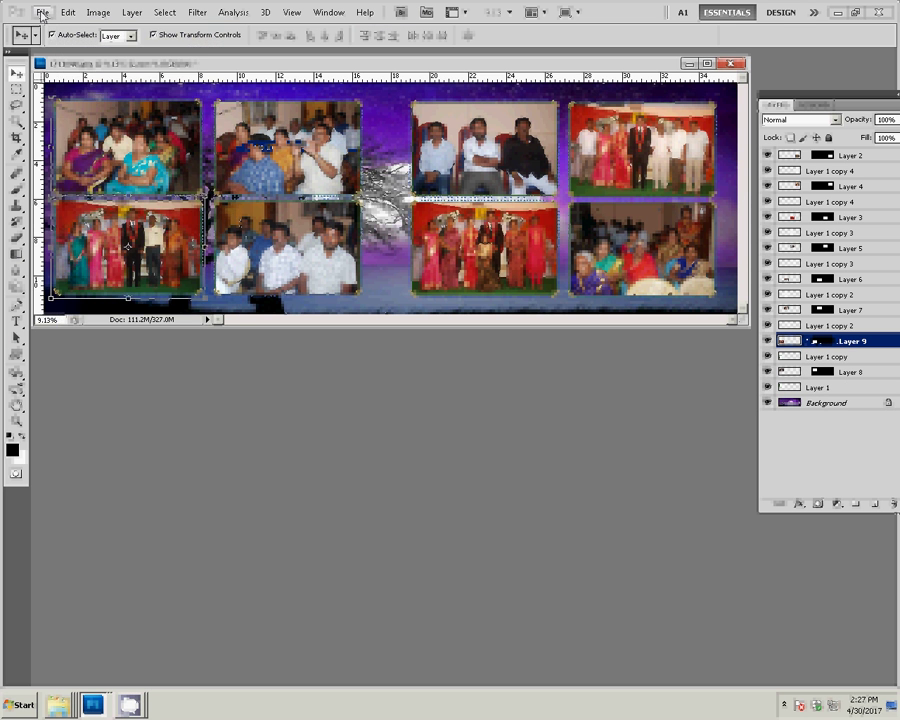
click(42, 12)
Save the album as PSD '15' in Local Disk (I:) > K5 with Maximize Compatibility, then close it.
click(80, 207)
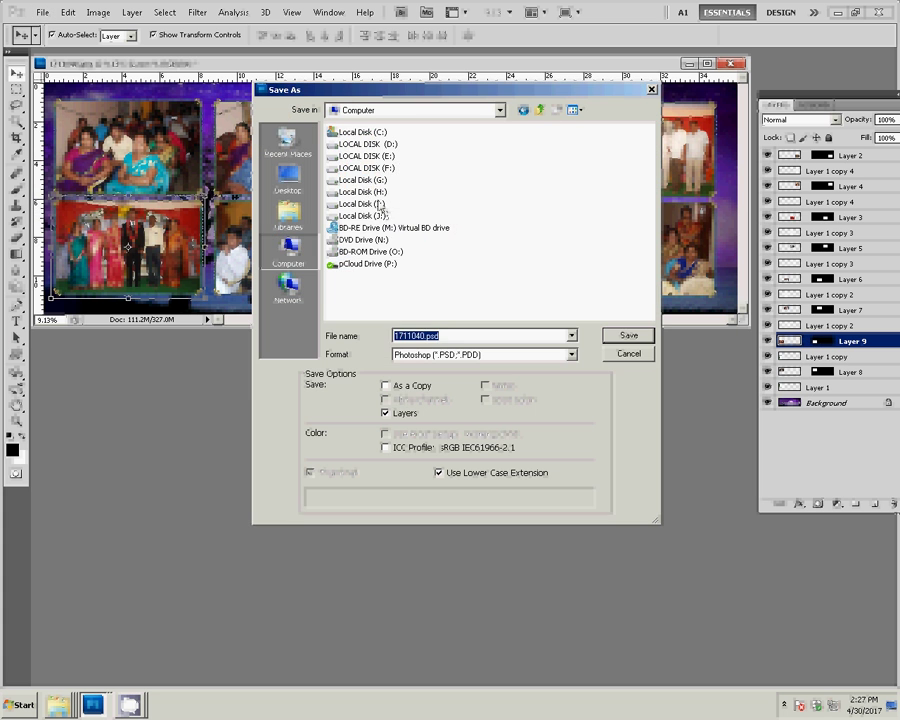
click(379, 206)
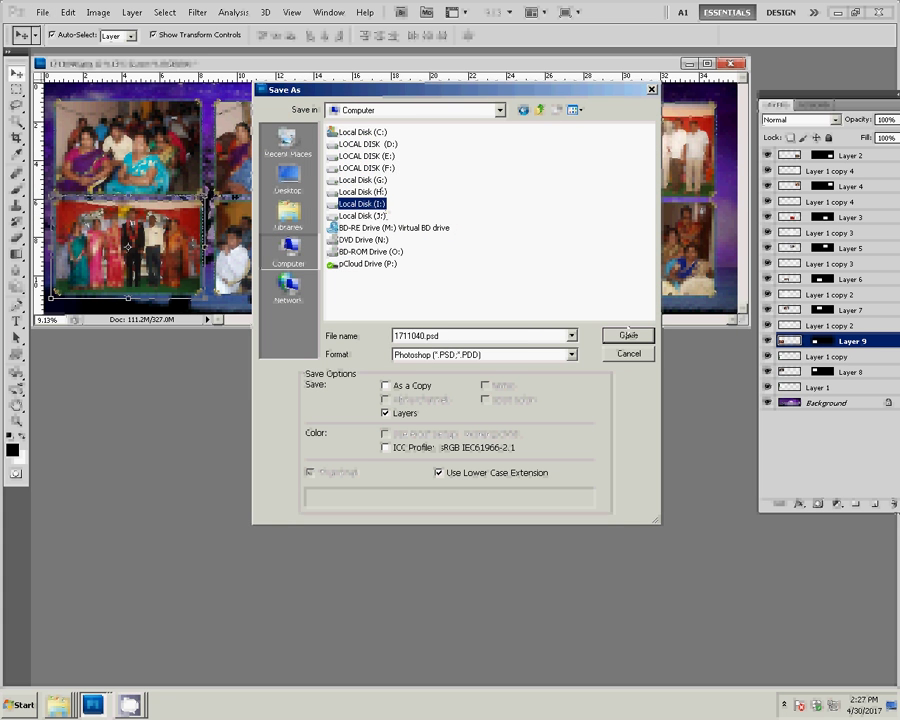
double_click(379, 206)
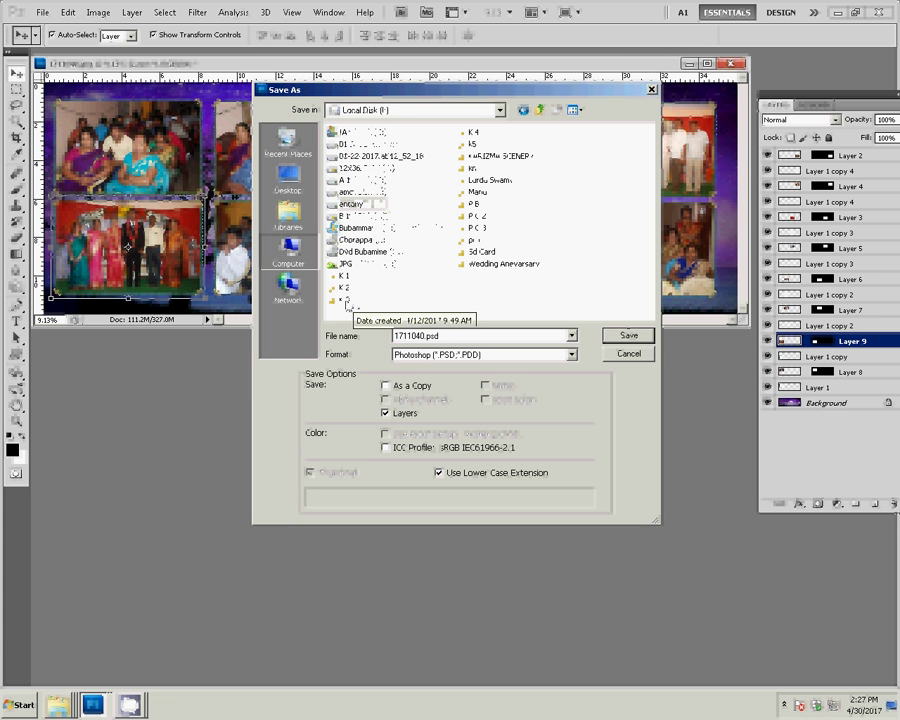
click(470, 144)
click(643, 339)
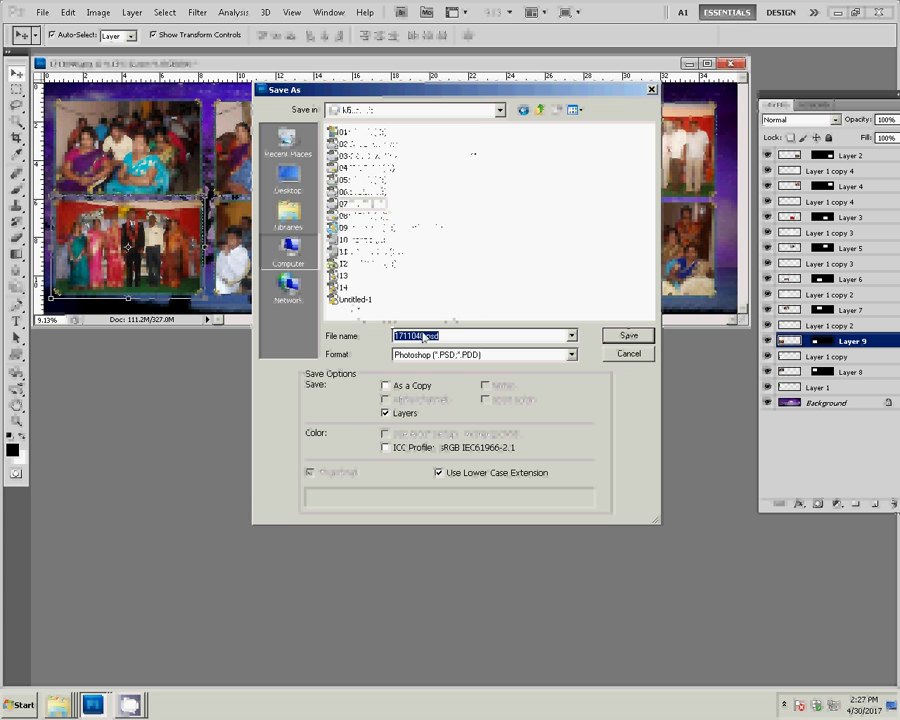
text(15)
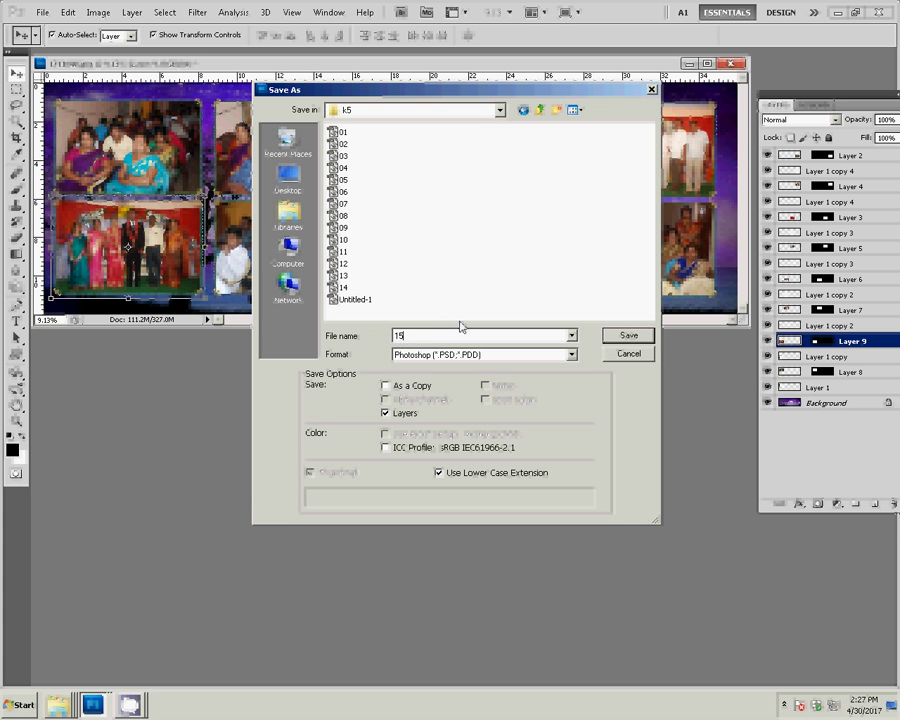
click(634, 340)
click(605, 225)
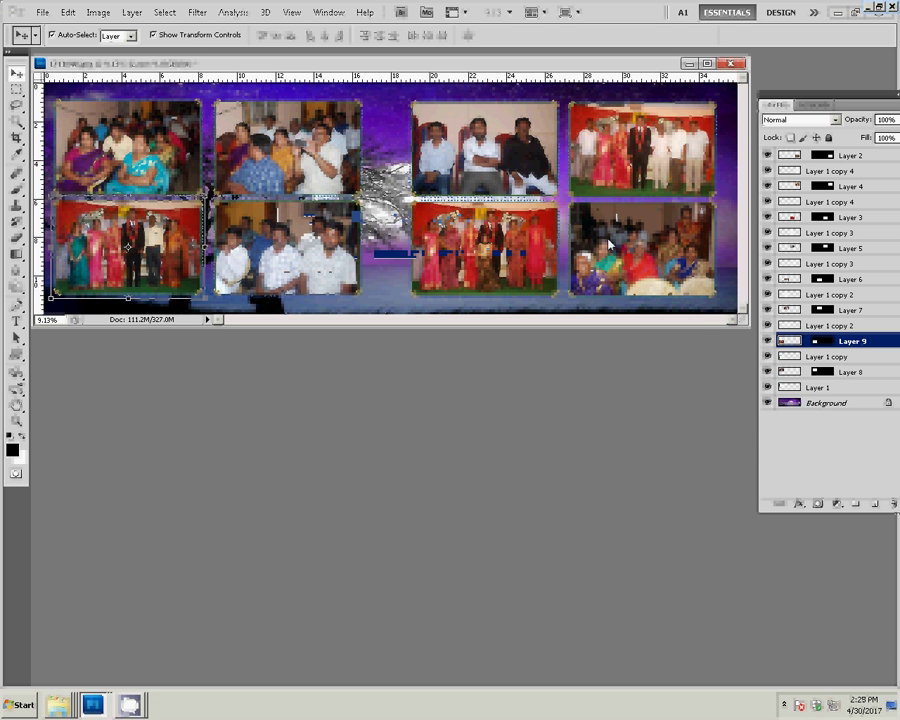
key(ctrl+w)
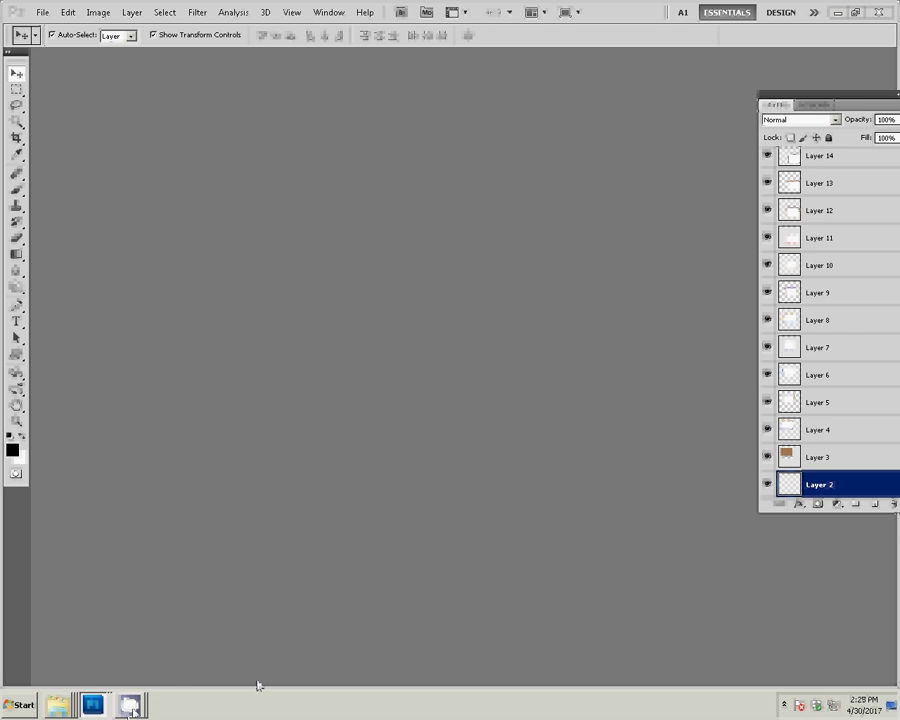